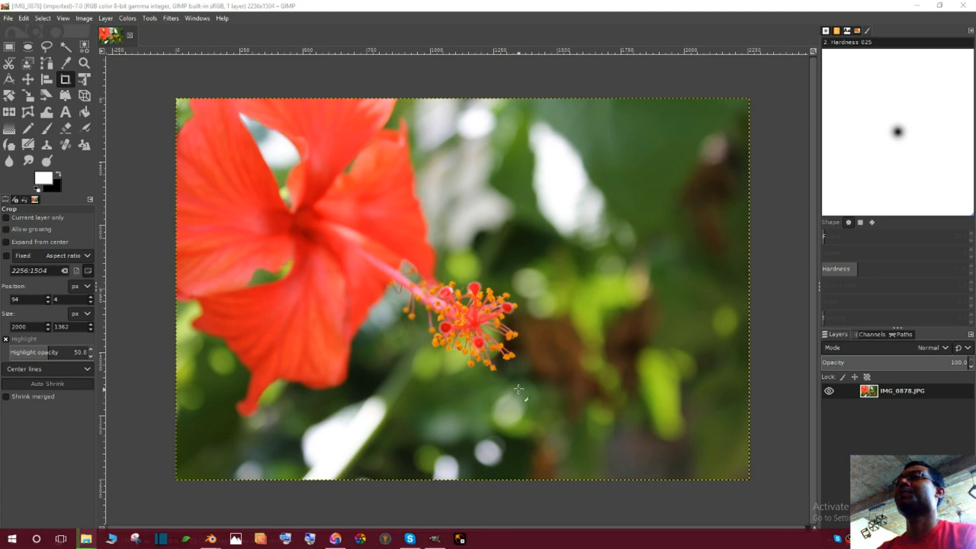
# Duplicate the IMG_0878.JPG layer and hide the original layer
pyautogui.scroll(2, 517, 387)
pyautogui.scroll(-2, 517, 388)
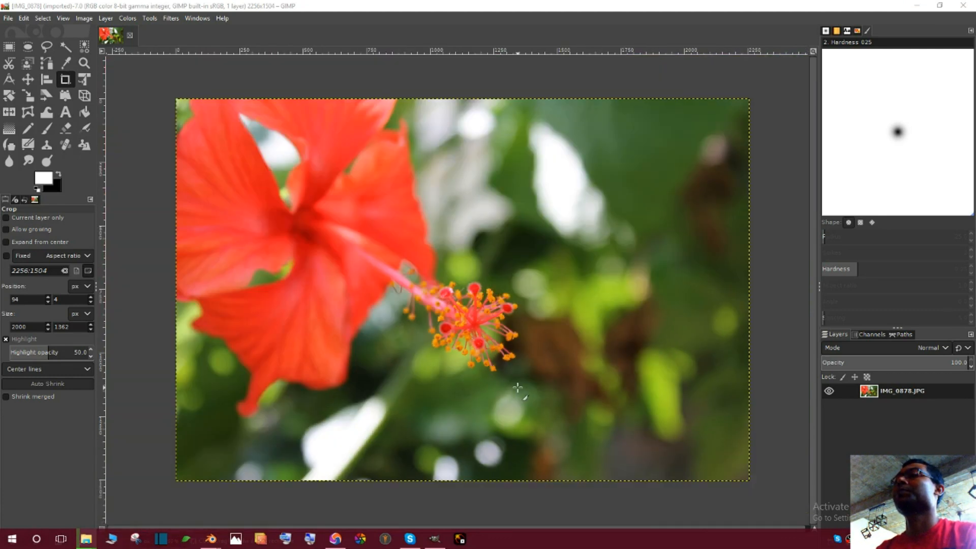
pyautogui.click(898, 393)
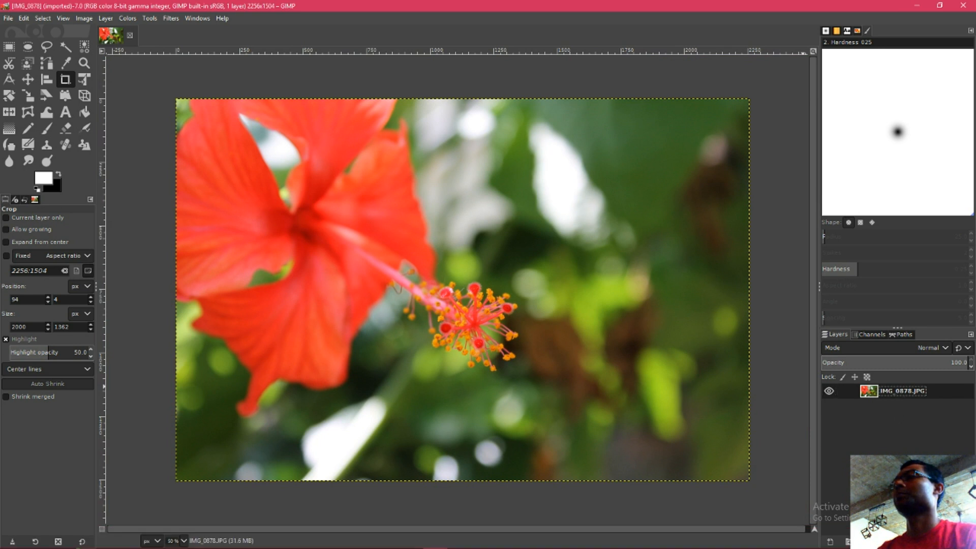
pyautogui.hotkey('shift', 'ctrl', 'd')
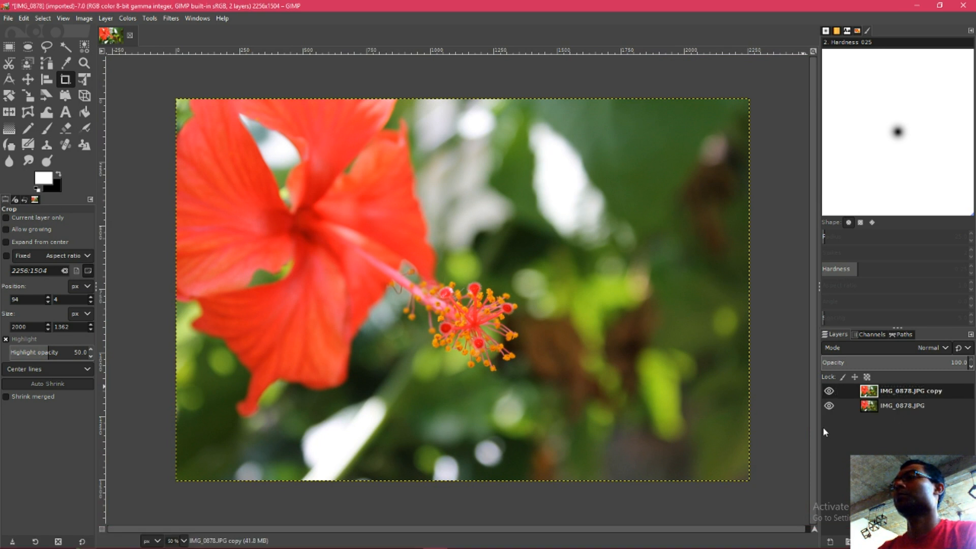
pyautogui.click(829, 406)
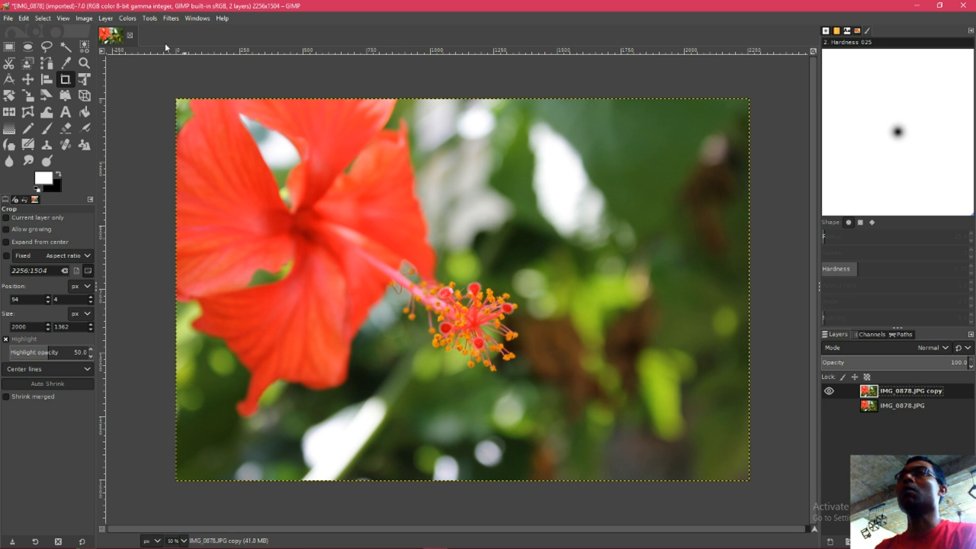
# Apply Levels with Auto Input Levels to the layer copy, comparing the photo with and without the preview
pyautogui.click(106, 18)
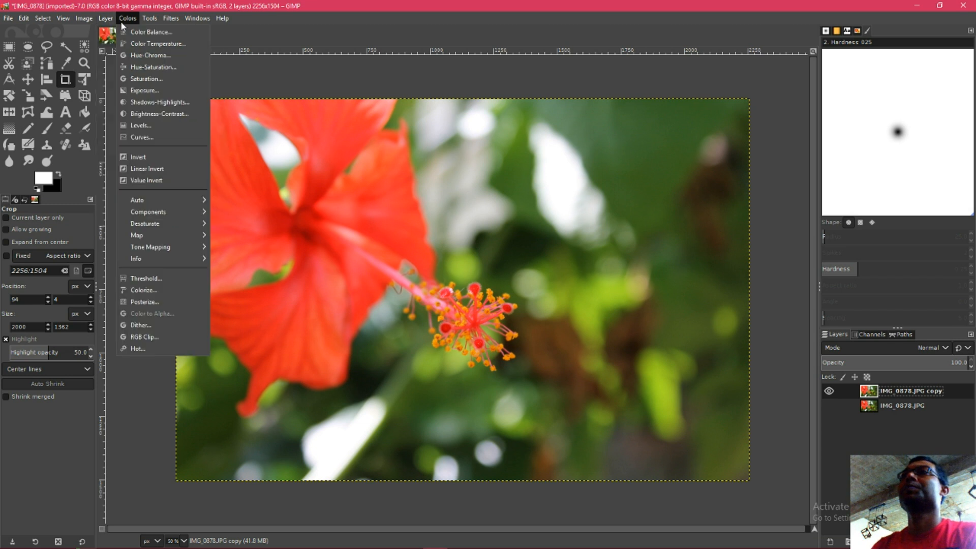
pyautogui.click(146, 126)
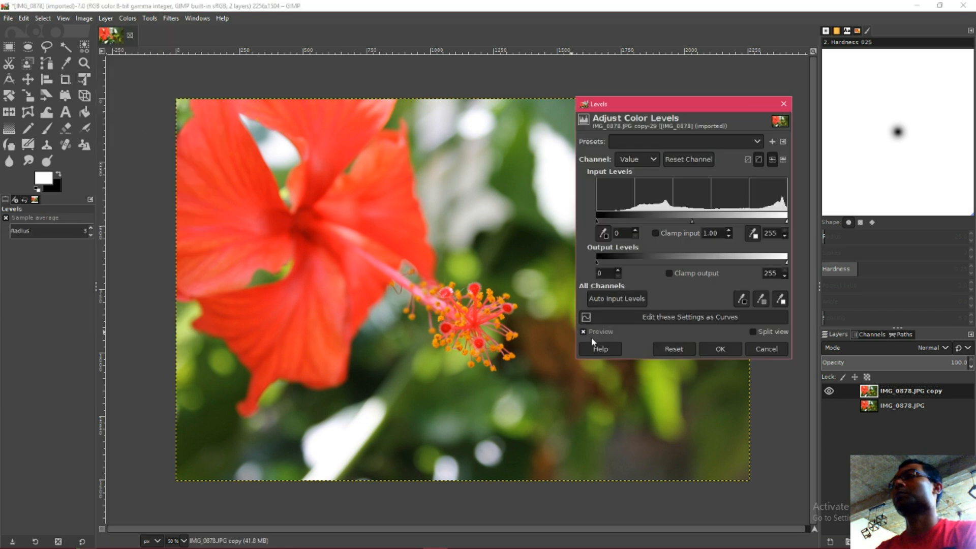
pyautogui.click(609, 300)
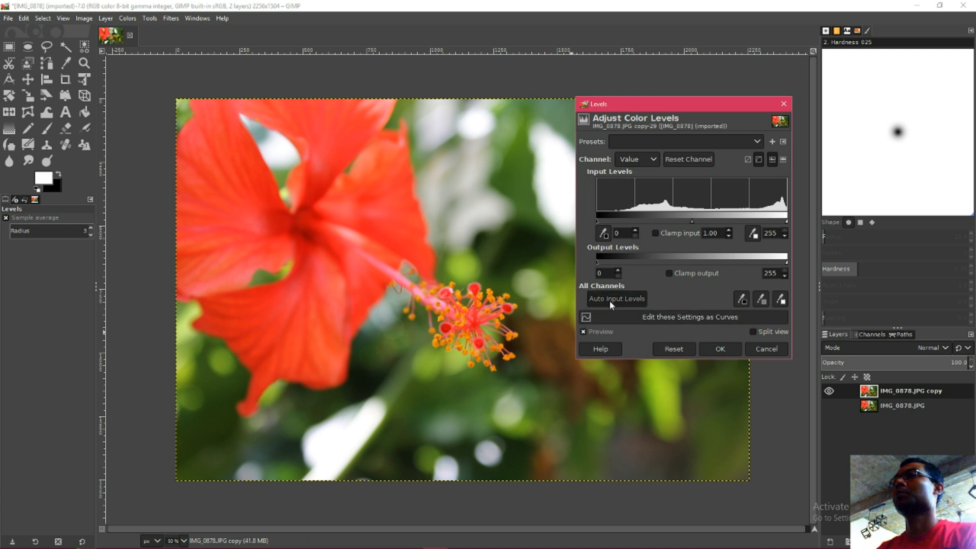
pyautogui.click(583, 331)
pyautogui.click(583, 331)
pyautogui.click(583, 331)
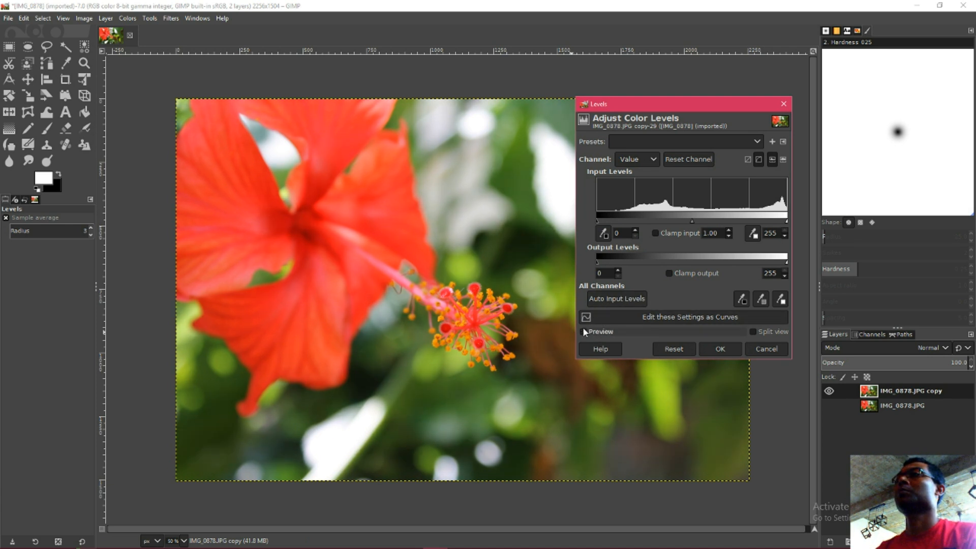
pyautogui.click(583, 331)
pyautogui.click(583, 331)
pyautogui.click(583, 331)
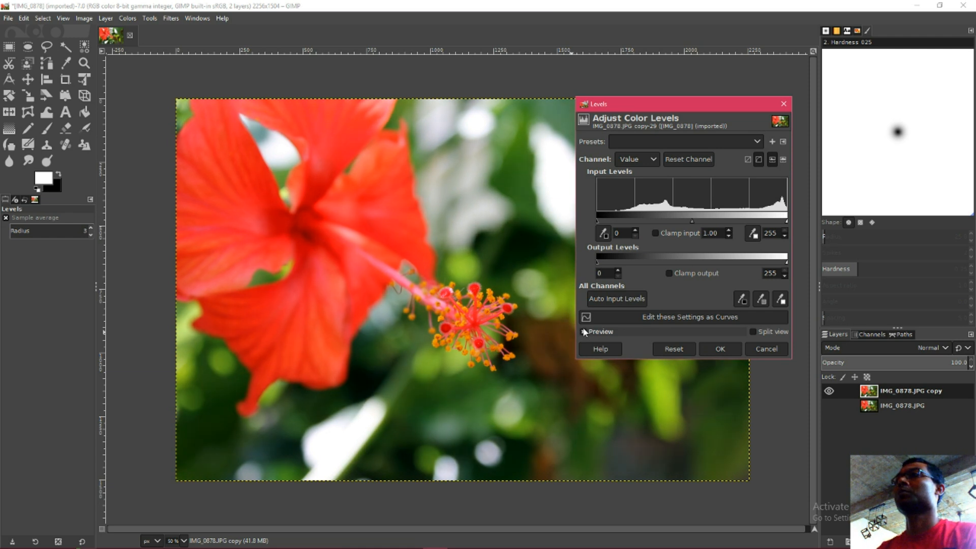
pyautogui.click(583, 331)
pyautogui.click(583, 331)
pyautogui.click(583, 331)
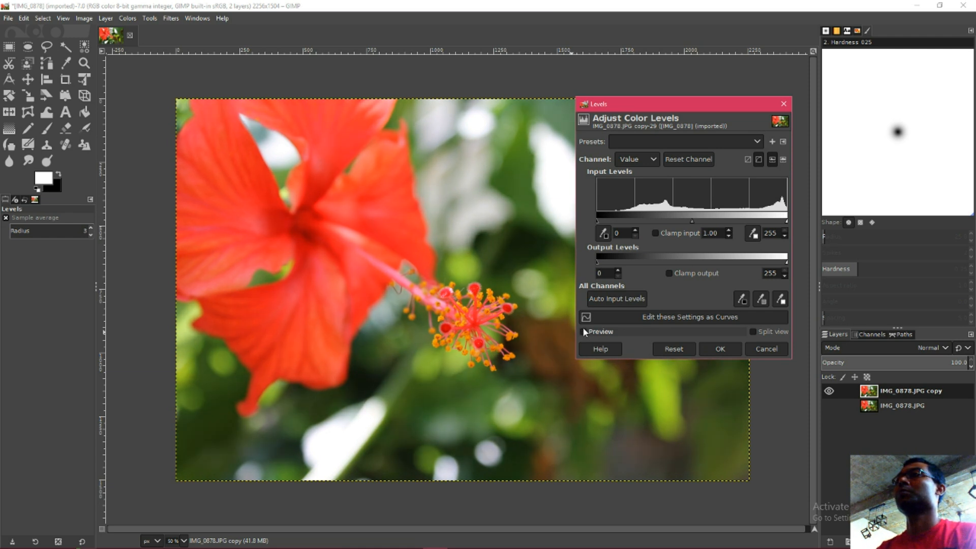
pyautogui.click(583, 331)
pyautogui.click(719, 350)
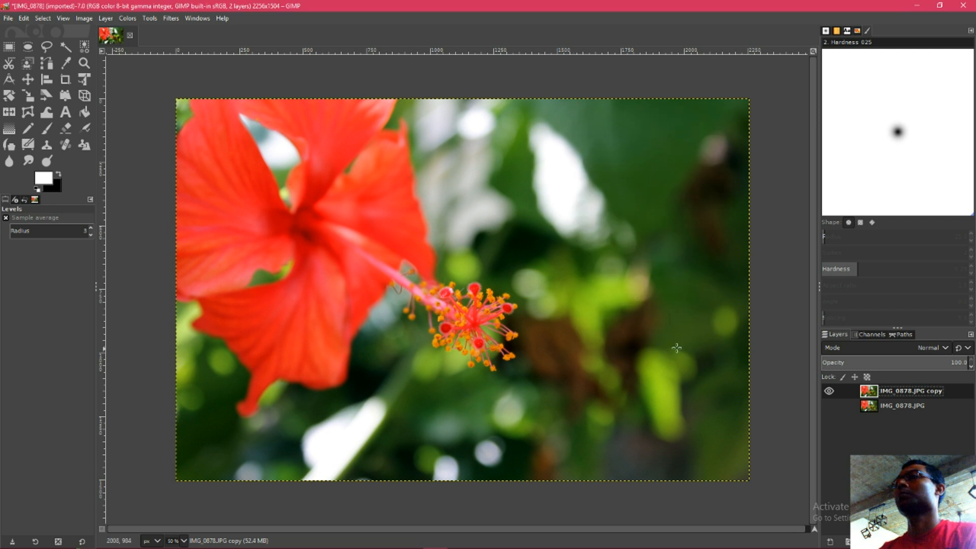
# Reapply the auto Levels adjustment to the layer copy, undoing and redoing it to compare the effect
pyautogui.hotkey('ctrl', 'f')
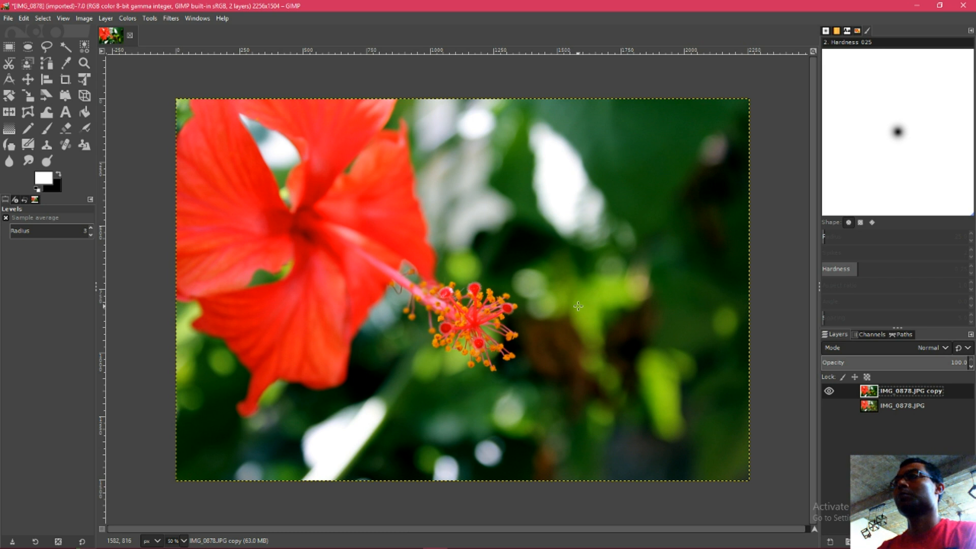
pyautogui.hotkey('ctrl', 'z')
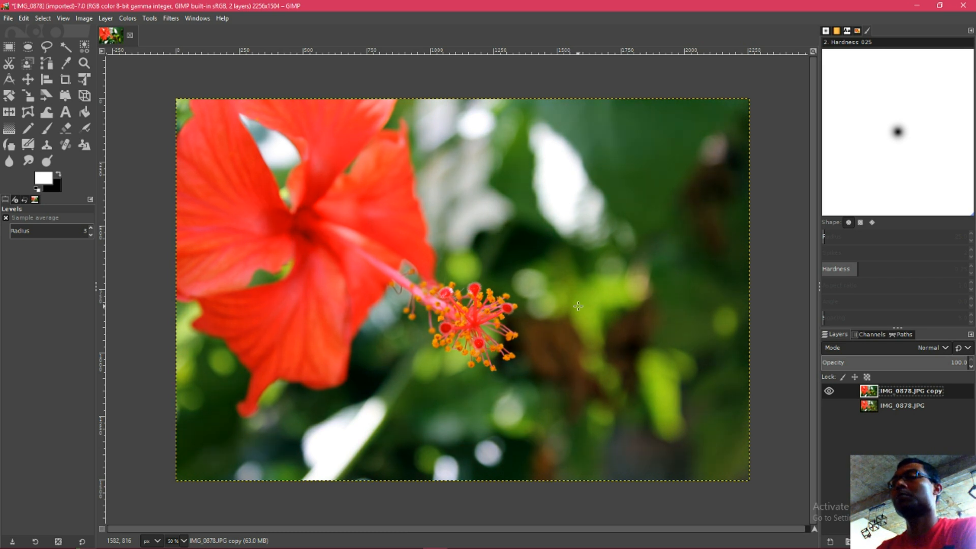
pyautogui.hotkey('ctrl', 'y')
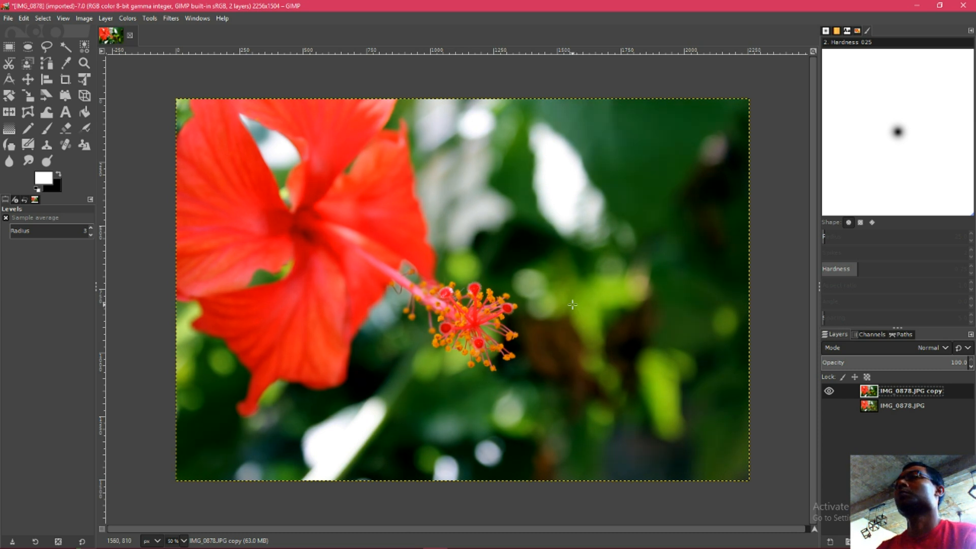
# Repeat the last Levels adjustment once more, comparing the image before and after it by undoing and redoing
pyautogui.hotkey('ctrl', 'f')
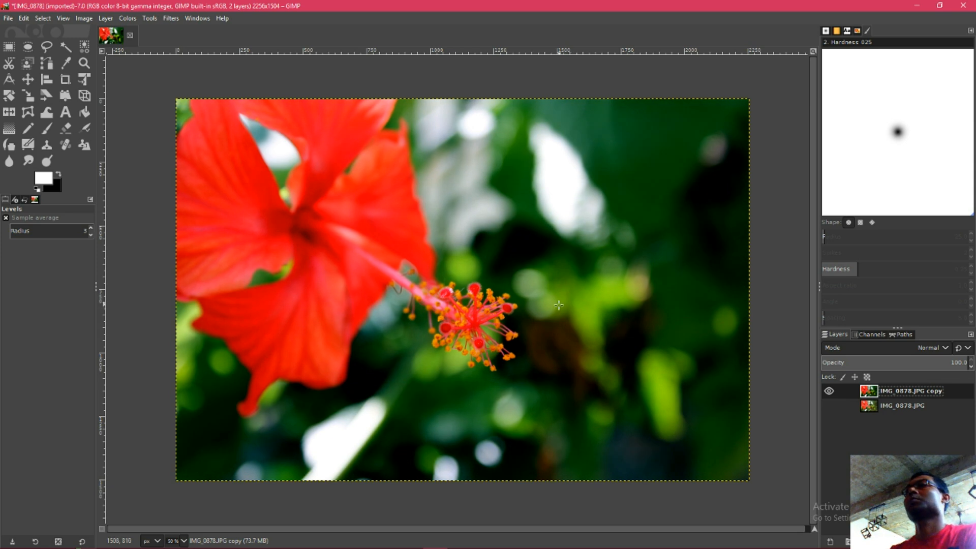
pyautogui.scroll(-1, 533, 315)
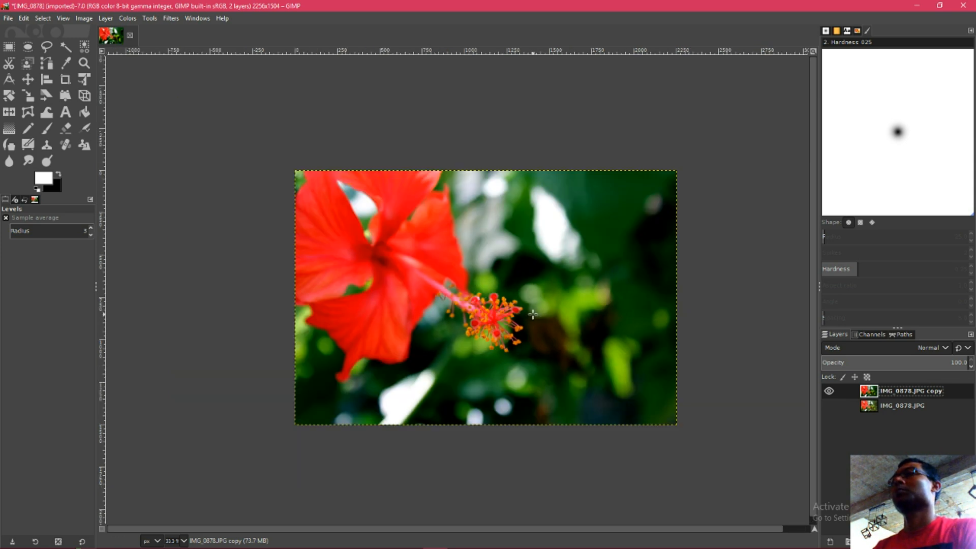
pyautogui.scroll(1, 528, 316)
pyautogui.hotkey('ctrl', 'z')
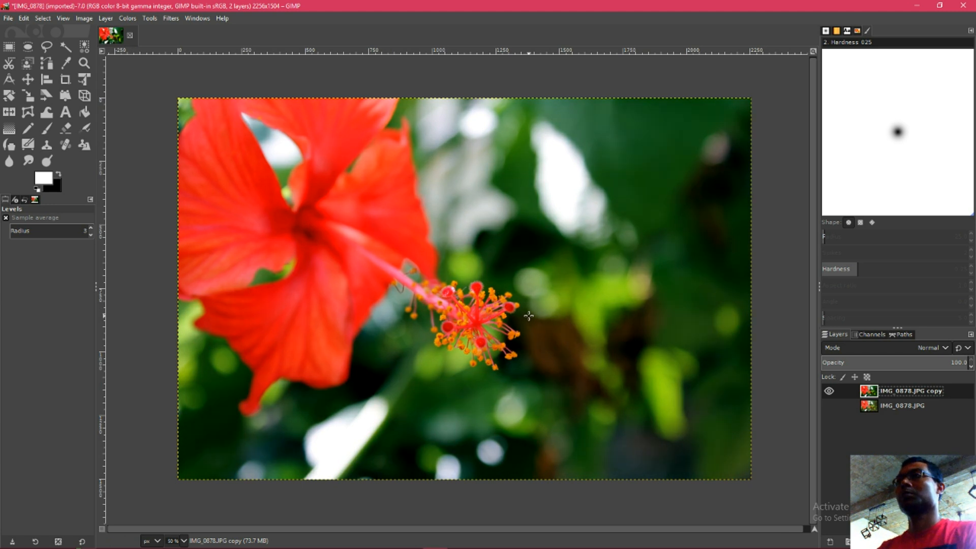
pyautogui.scroll(-3, 528, 316)
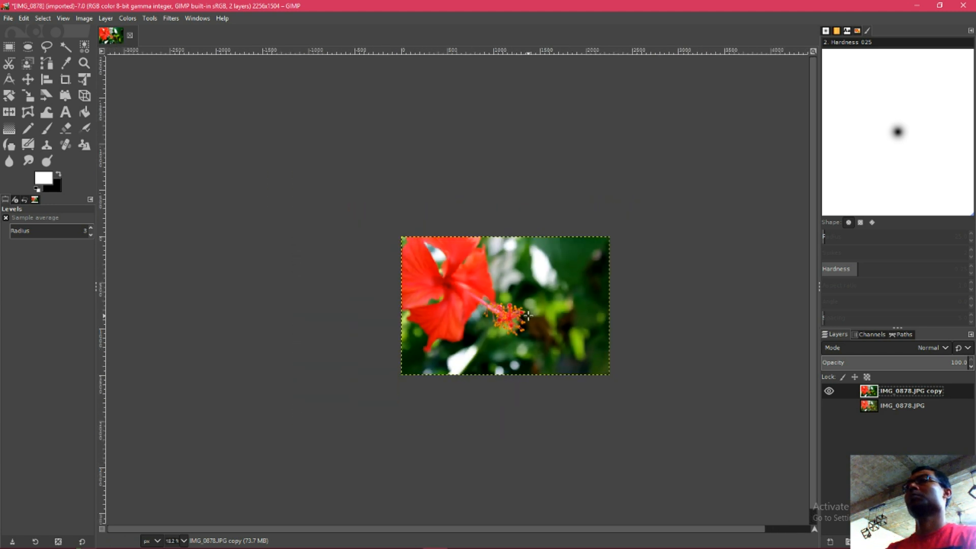
pyautogui.hotkey('ctrl', 'y')
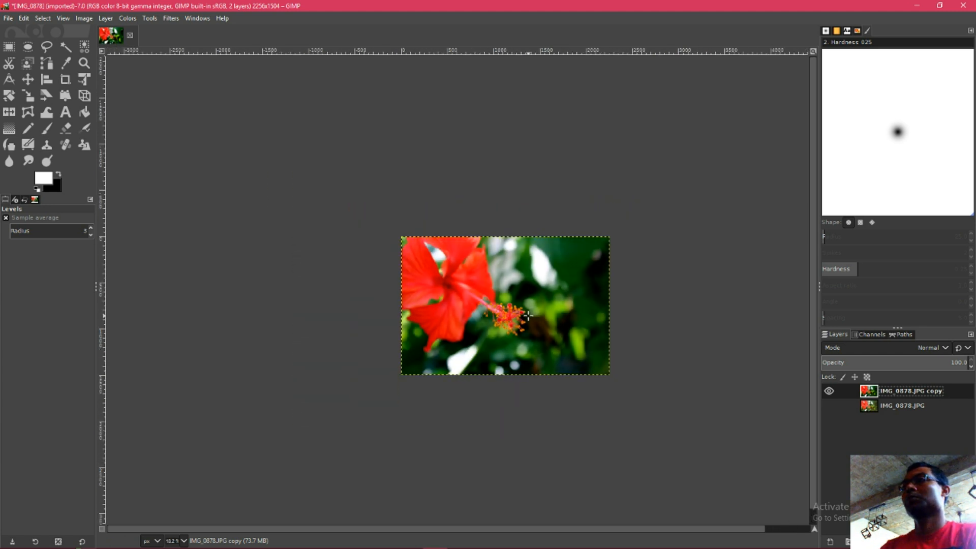
pyautogui.scroll(3, 537, 315)
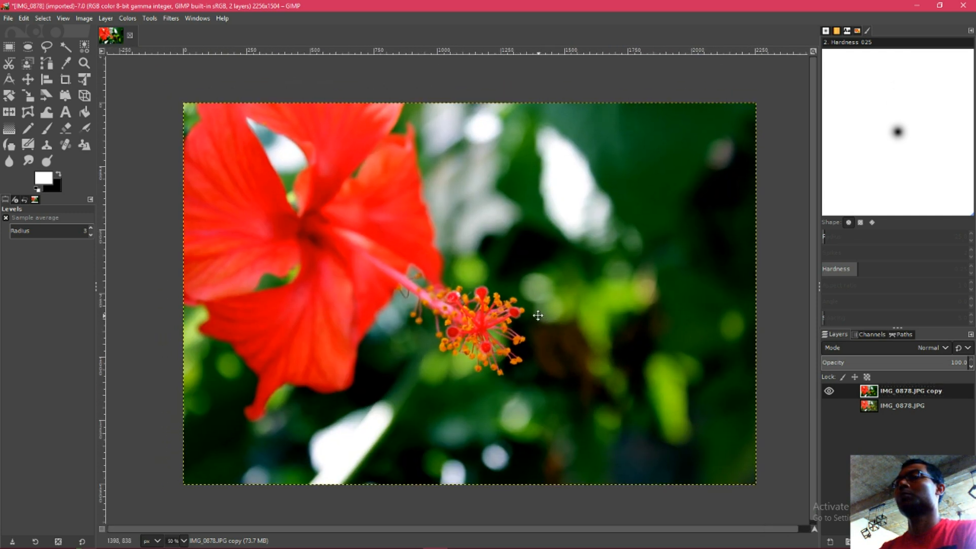
pyautogui.scroll(1, 533, 318)
pyautogui.scroll(-1, 534, 318)
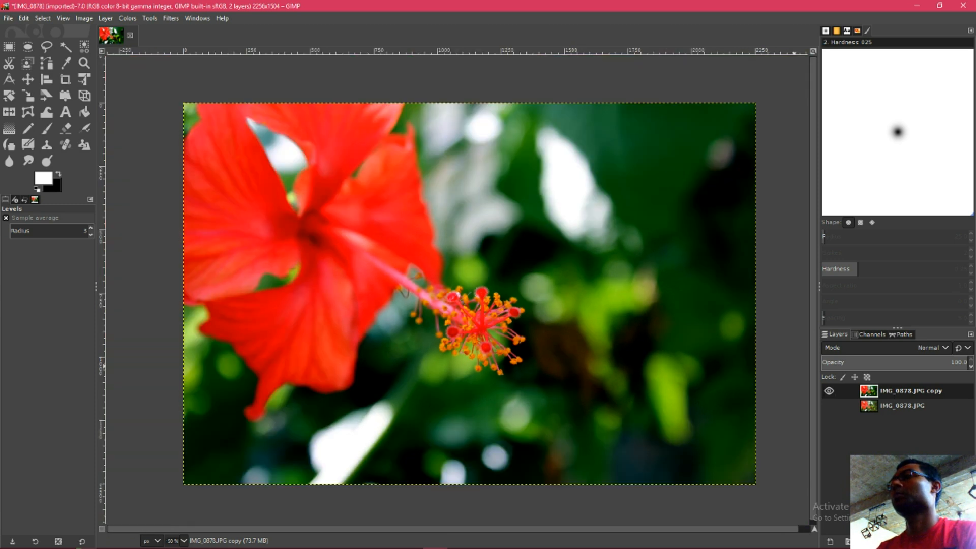
# Try the automatic Color Enhance on a duplicate of the adjusted layer with the layer beneath it hidden
pyautogui.hotkey('ctrl', 'shift', 'd')
pyautogui.click(832, 406)
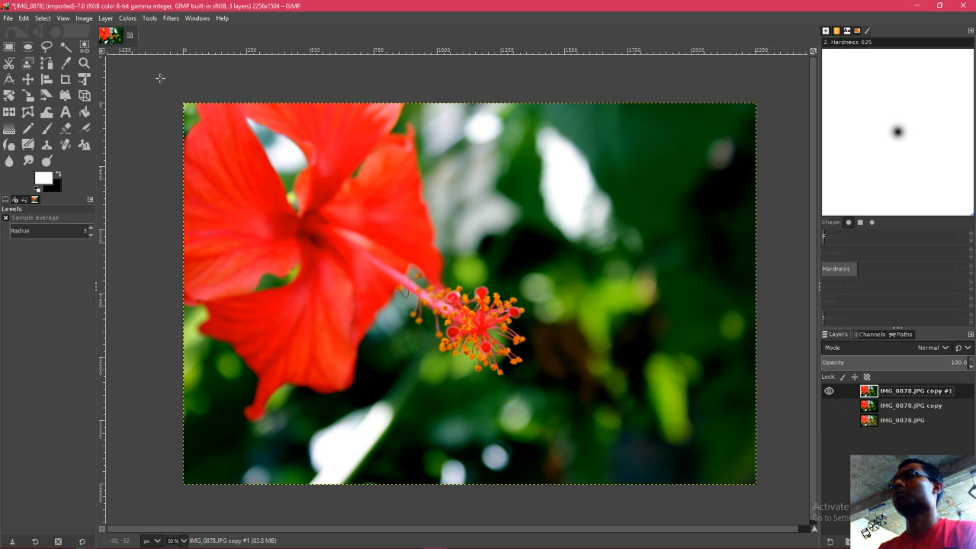
pyautogui.click(127, 20)
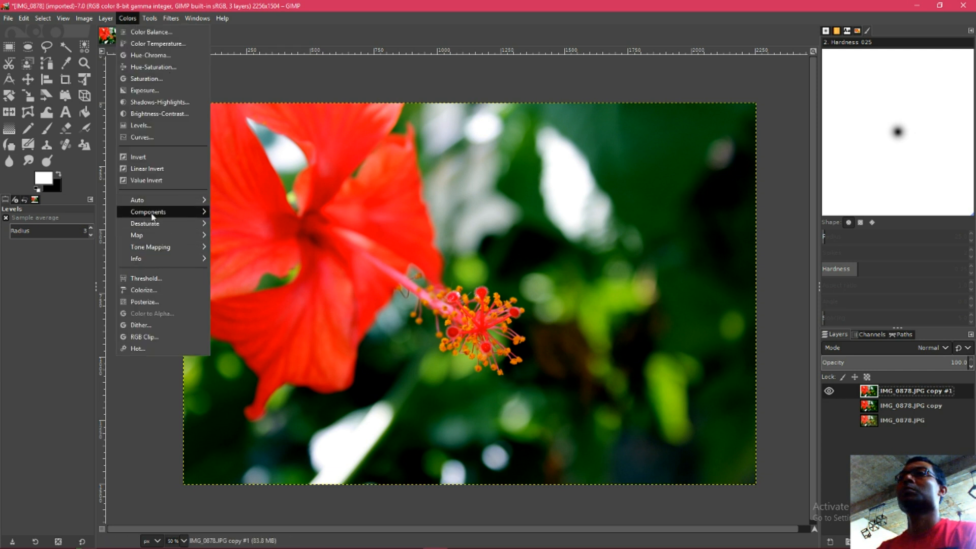
pyautogui.moveTo(161, 198)
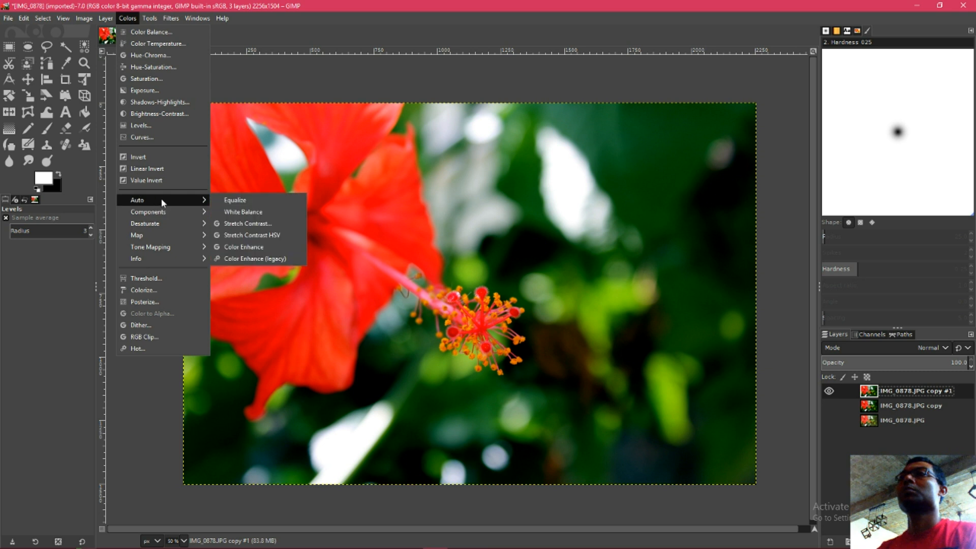
pyautogui.click(259, 251)
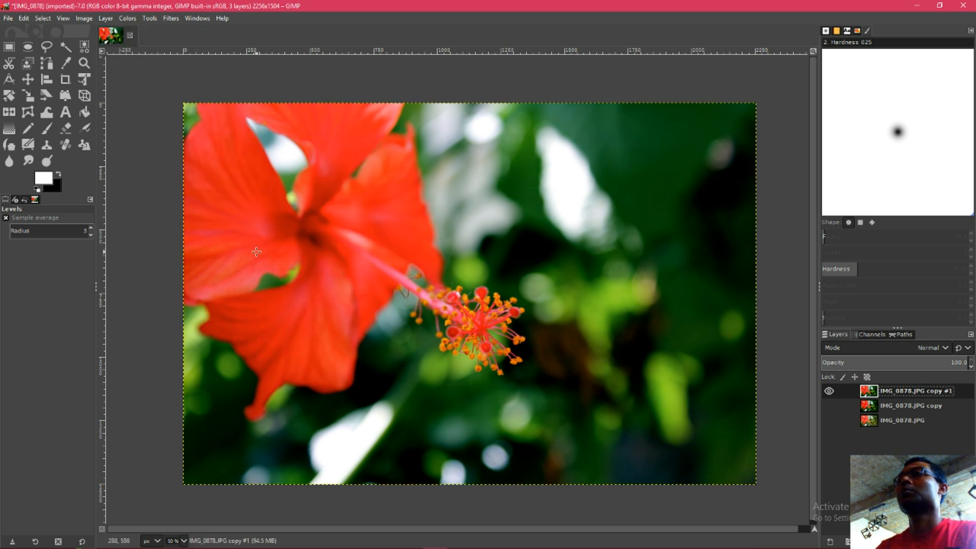
# Compare the color-enhanced duplicate with the adjusted layer by toggling its visibility, and delete the duplicate
pyautogui.click(827, 392)
pyautogui.click(827, 391)
pyautogui.click(827, 392)
pyautogui.click(827, 391)
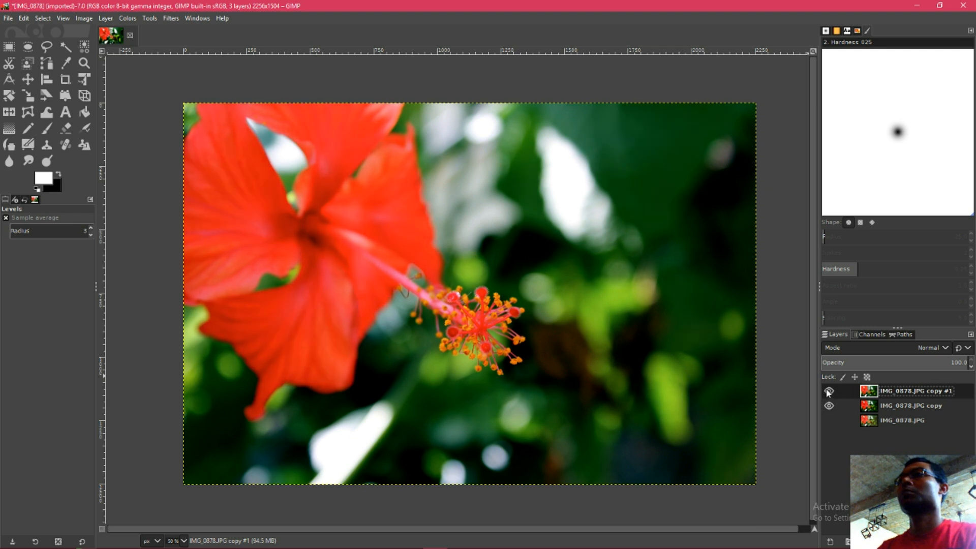
pyautogui.click(827, 391)
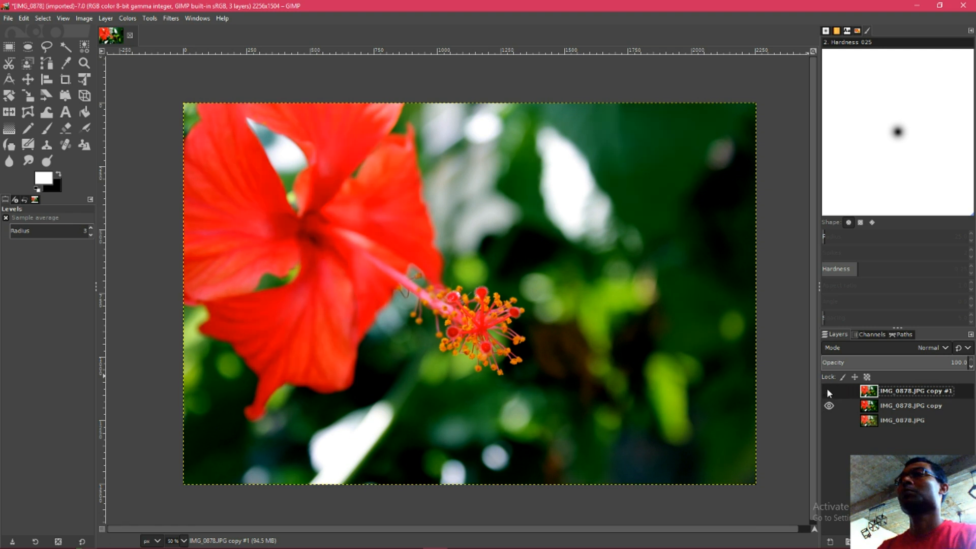
pyautogui.click(827, 391)
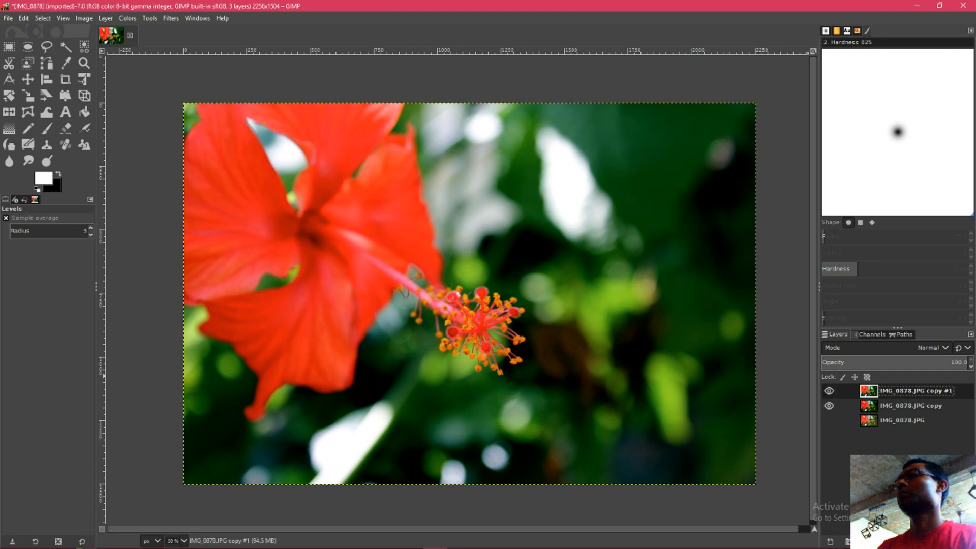
pyautogui.click(965, 542)
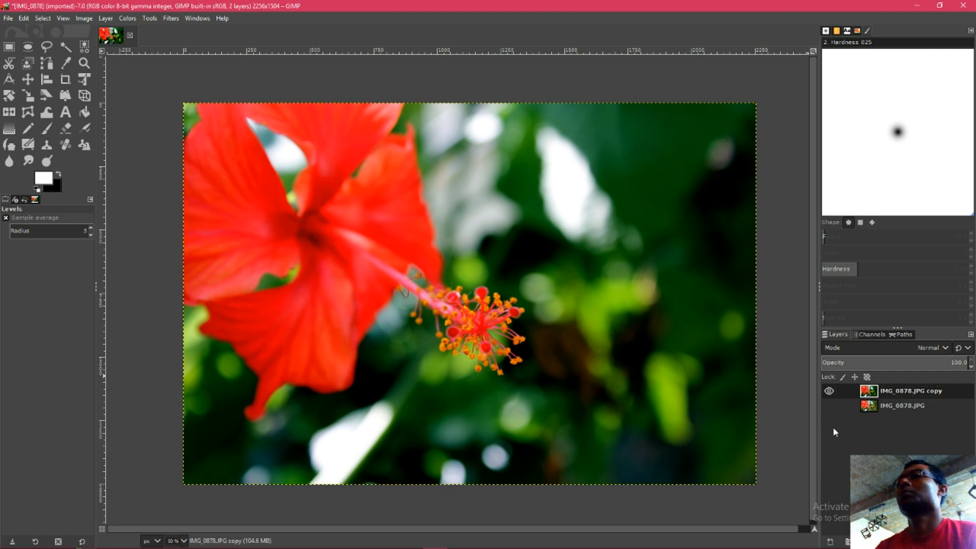
# Try a gentle S-curve on the Value channel of the layer copy with Curves, raising the highlights and lowering the shadows
pyautogui.click(125, 18)
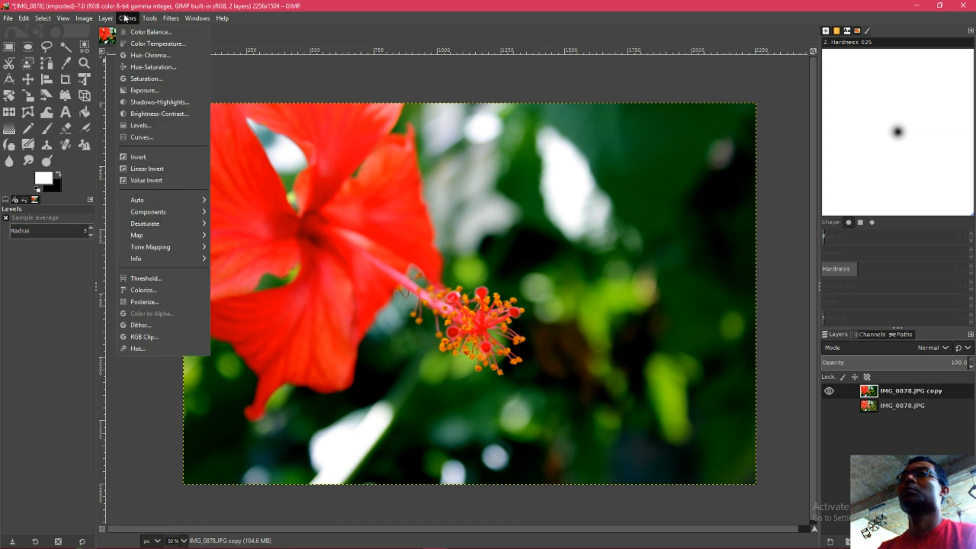
pyautogui.click(140, 137)
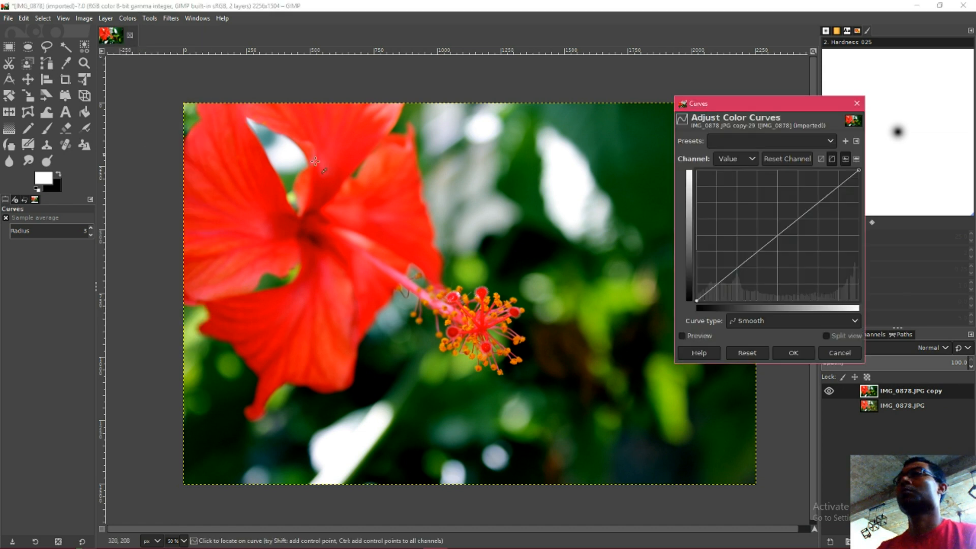
pyautogui.click(830, 191)
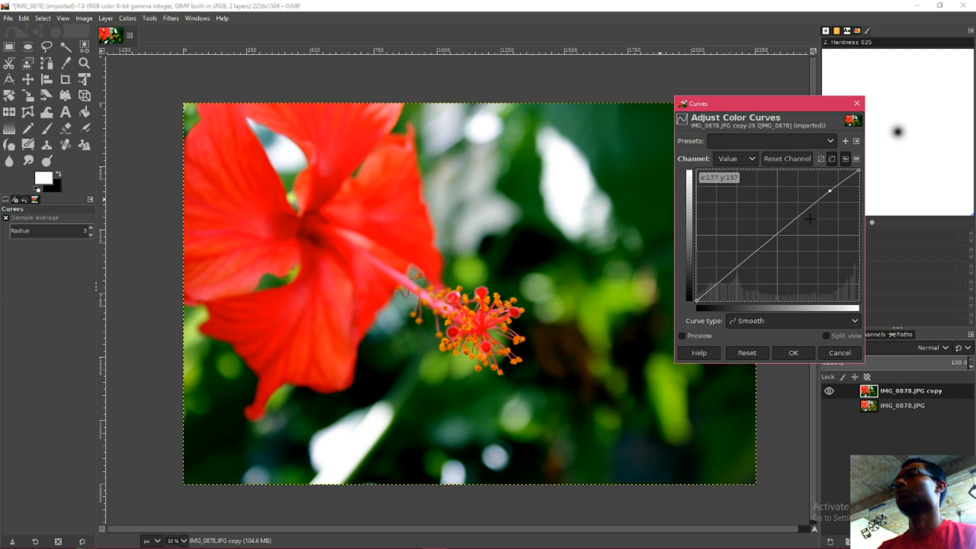
pyautogui.moveTo(831, 190); pyautogui.dragTo(827, 188)
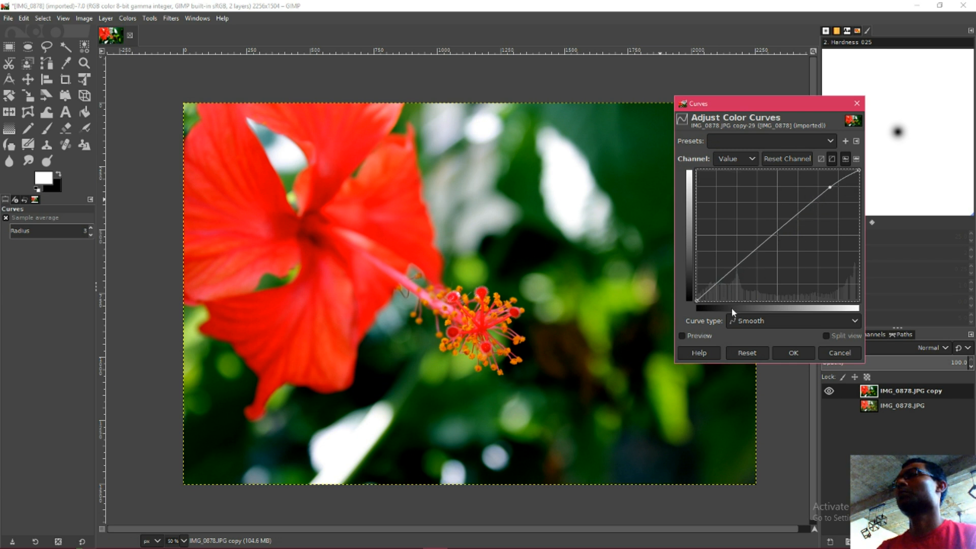
pyautogui.click(682, 336)
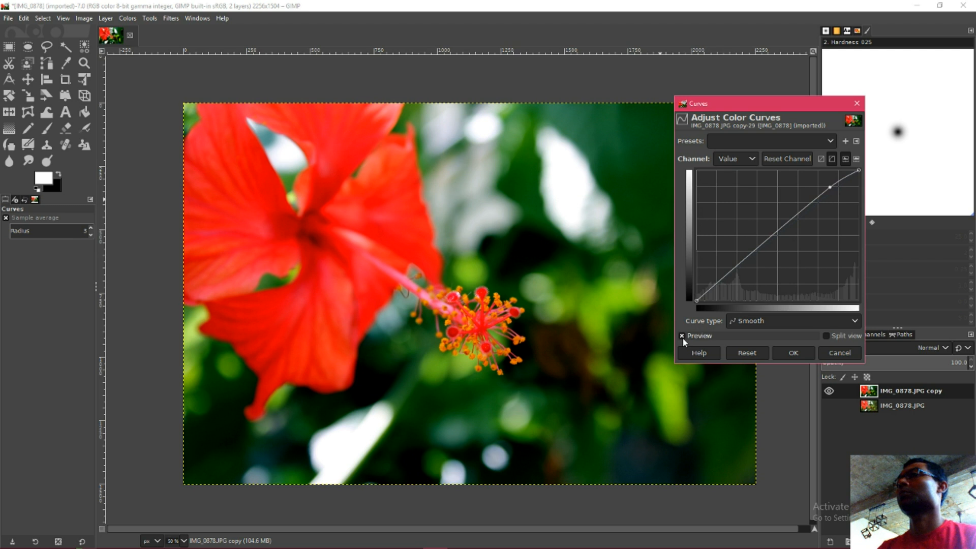
pyautogui.click(719, 284)
pyautogui.moveTo(719, 284); pyautogui.dragTo(721, 285)
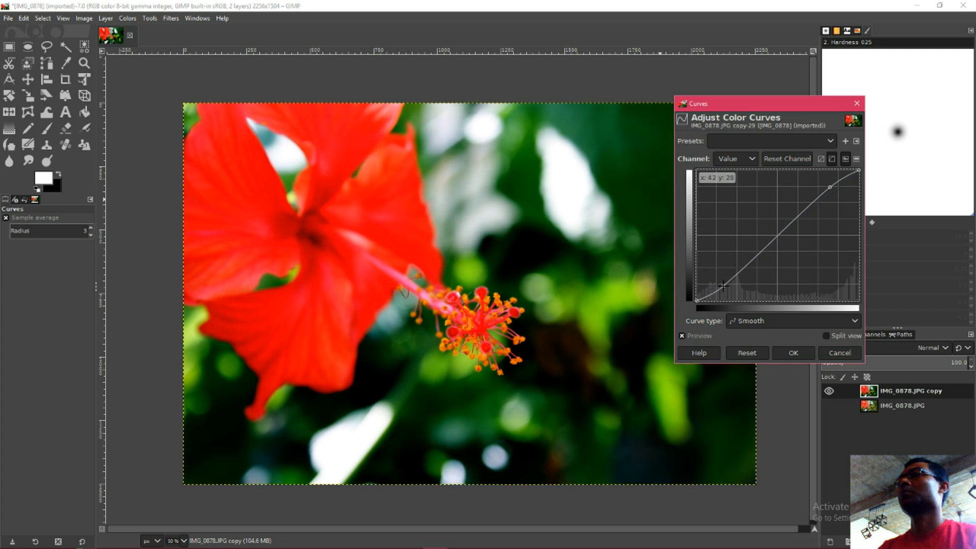
pyautogui.moveTo(830, 187); pyautogui.dragTo(830, 187)
# Compare the image with and without the curve preview, and cancel the Curves adjustment
pyautogui.click(681, 337)
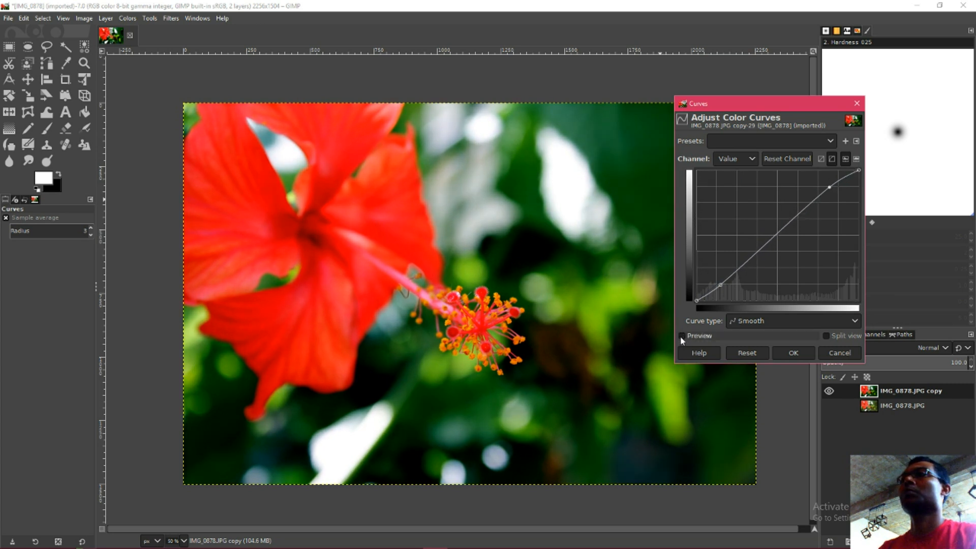
pyautogui.click(681, 337)
pyautogui.click(681, 337)
pyautogui.click(681, 336)
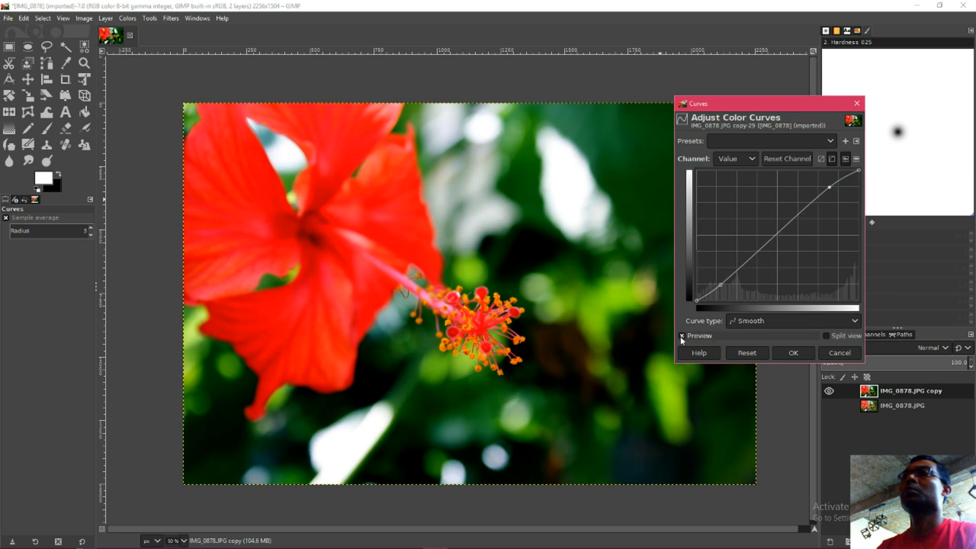
pyautogui.click(681, 336)
pyautogui.click(680, 337)
pyautogui.click(680, 337)
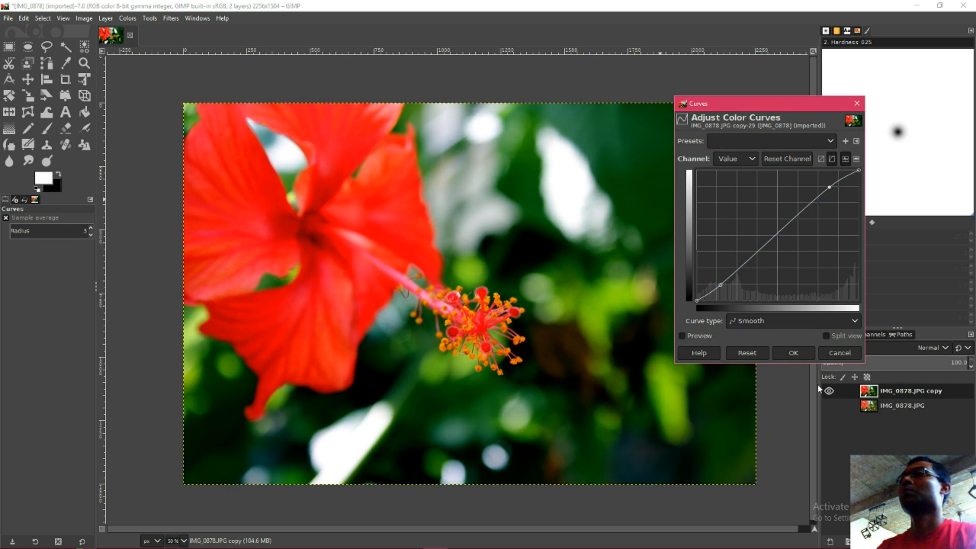
pyautogui.click(836, 352)
# Duplicate the adjusted layer copy and hide the layer directly beneath the new duplicate
pyautogui.scroll(5, 491, 298)
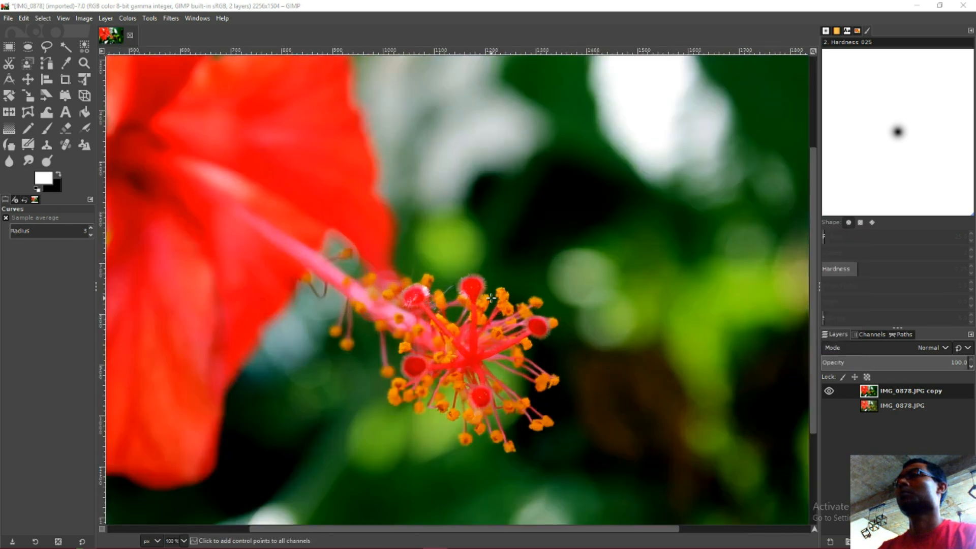
pyautogui.scroll(1, 491, 298)
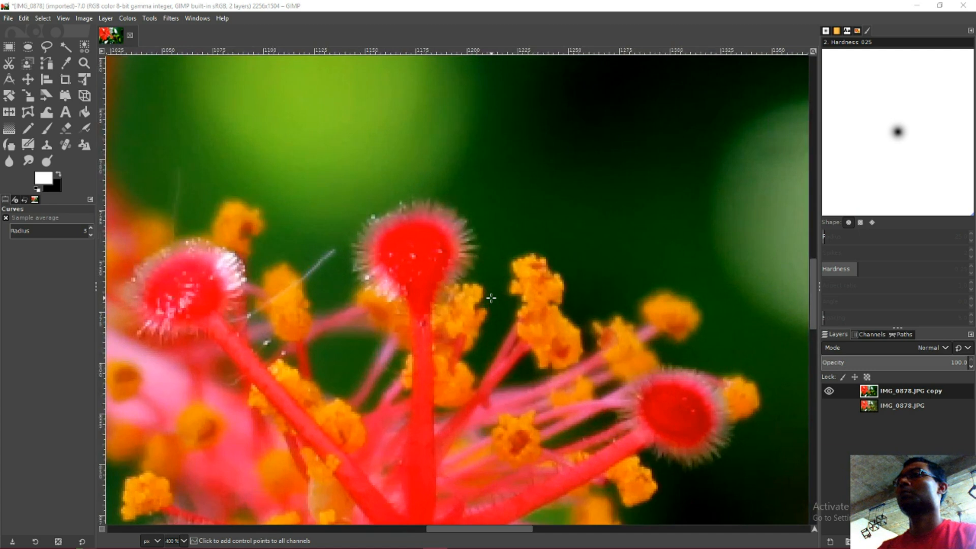
pyautogui.scroll(-6, 491, 297)
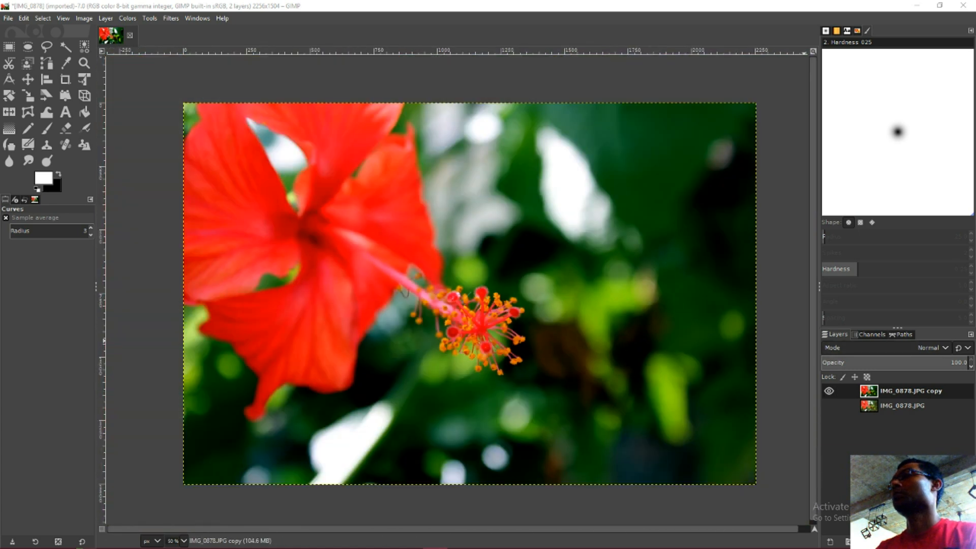
pyautogui.hotkey('shift', 'ctrl', 'd')
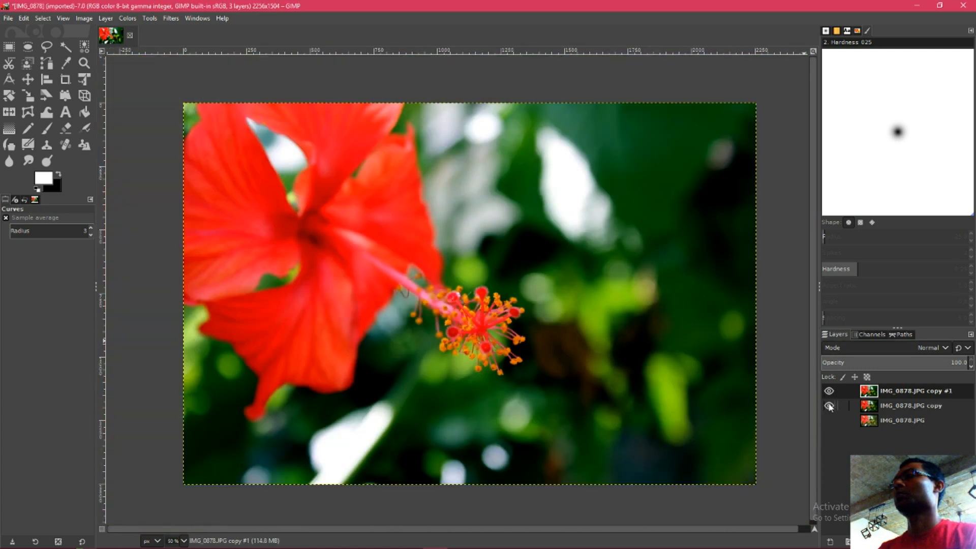
# Start the Sharpen (Unsharp Mask) filter on the top duplicate and place its dialog beside the flower's stamens
pyautogui.click(171, 18)
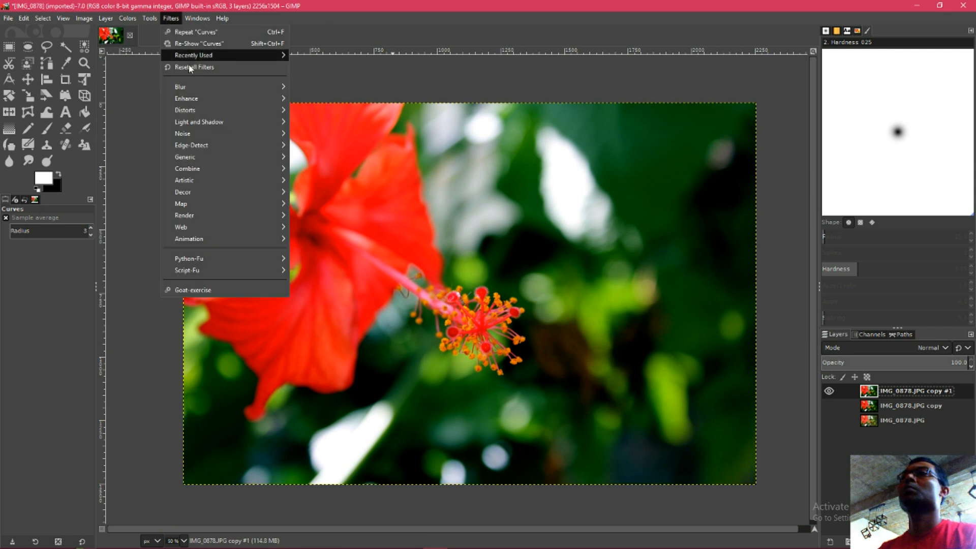
pyautogui.moveTo(233, 100)
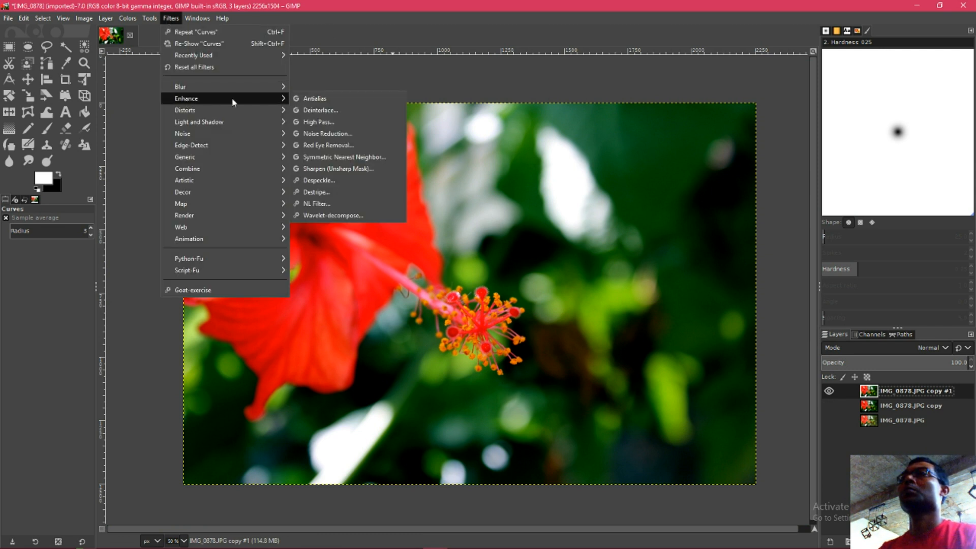
pyautogui.click(356, 173)
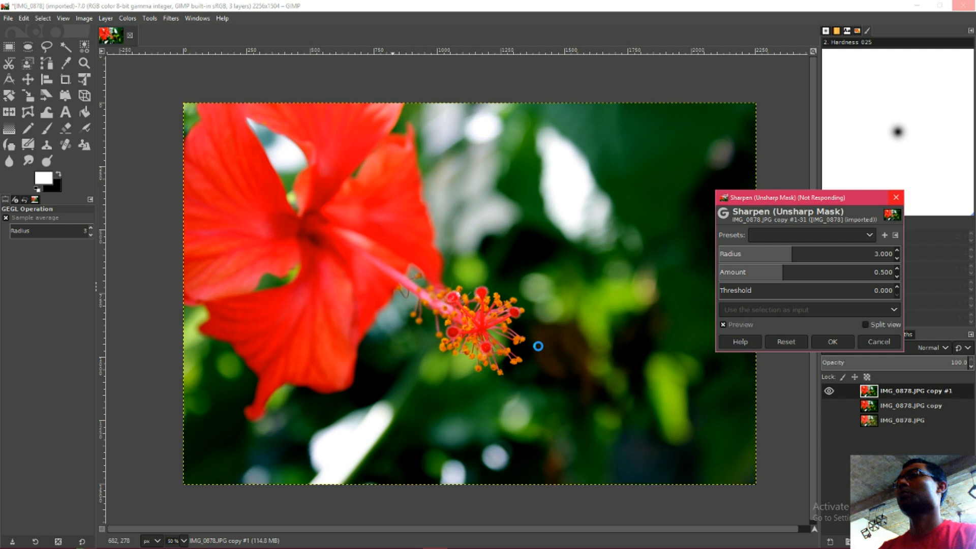
pyautogui.scroll(2, 538, 346)
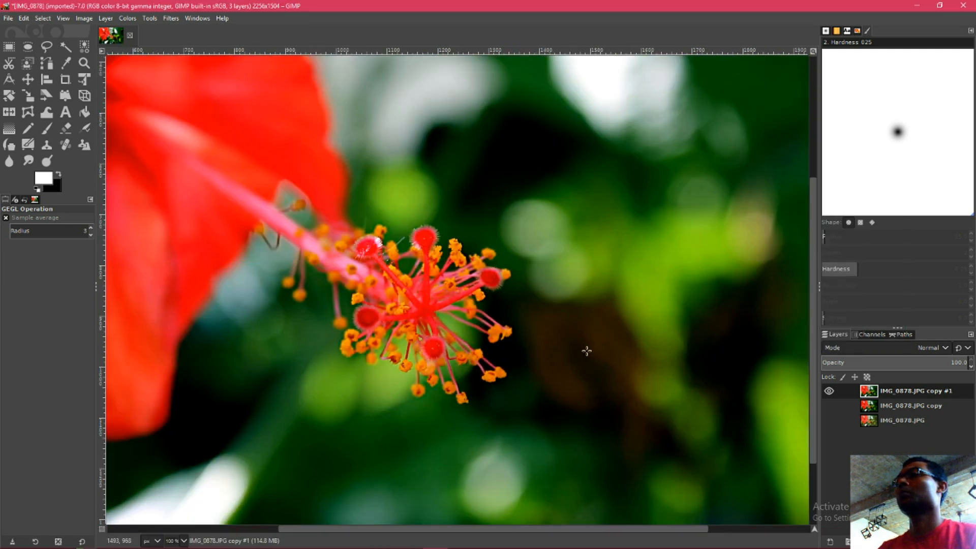
pyautogui.click(173, 19)
pyautogui.click(502, 27)
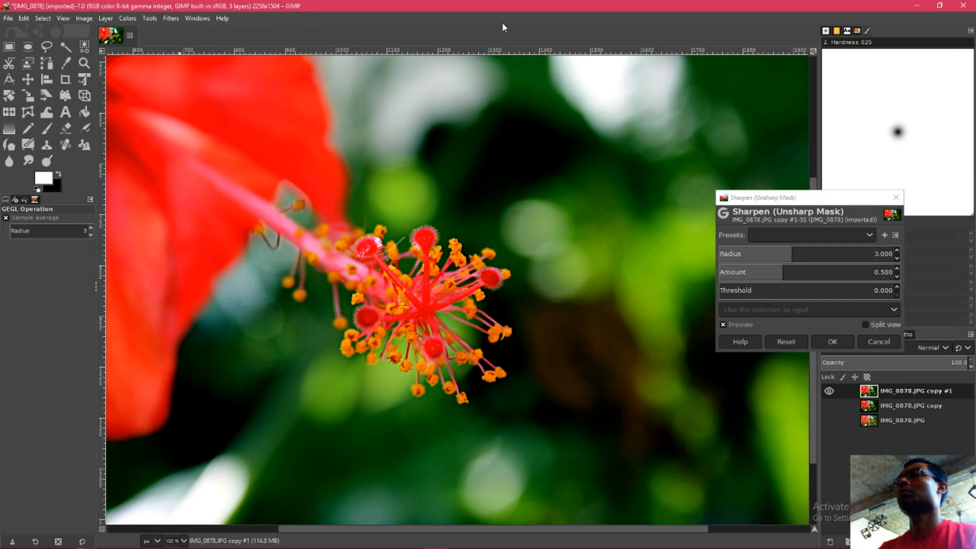
pyautogui.moveTo(769, 199); pyautogui.dragTo(679, 183)
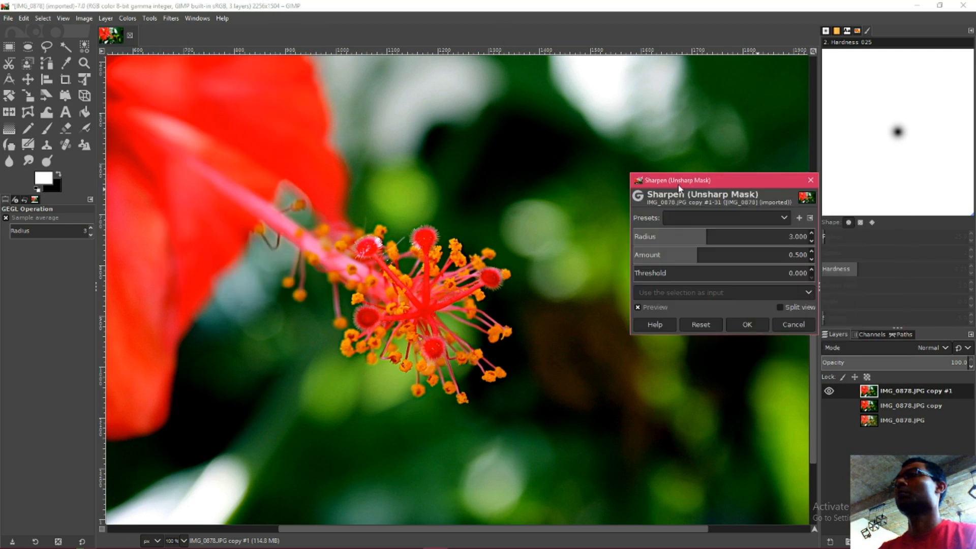
# Compare the stamens with and without the sharpening preview at the filter's initial settings
pyautogui.click(637, 308)
pyautogui.click(637, 307)
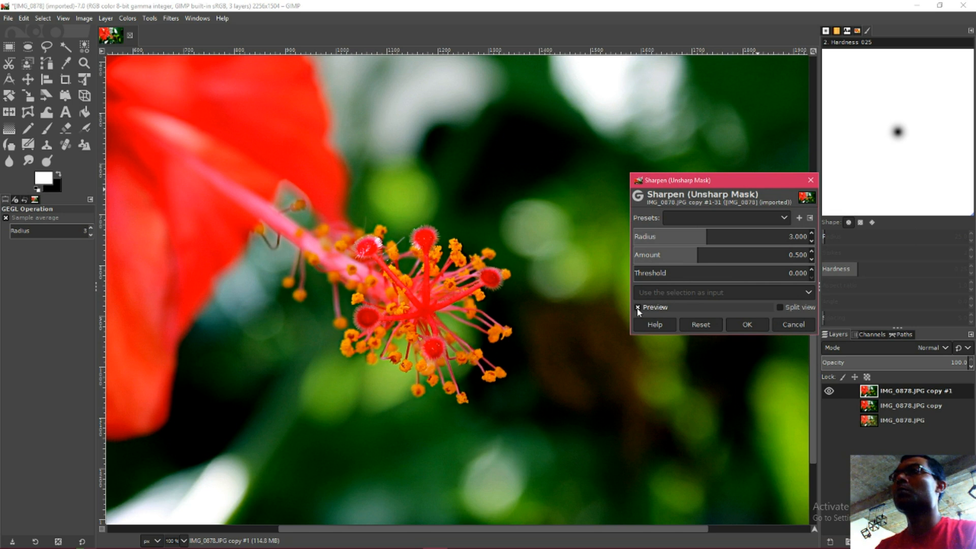
pyautogui.click(637, 307)
pyautogui.click(638, 308)
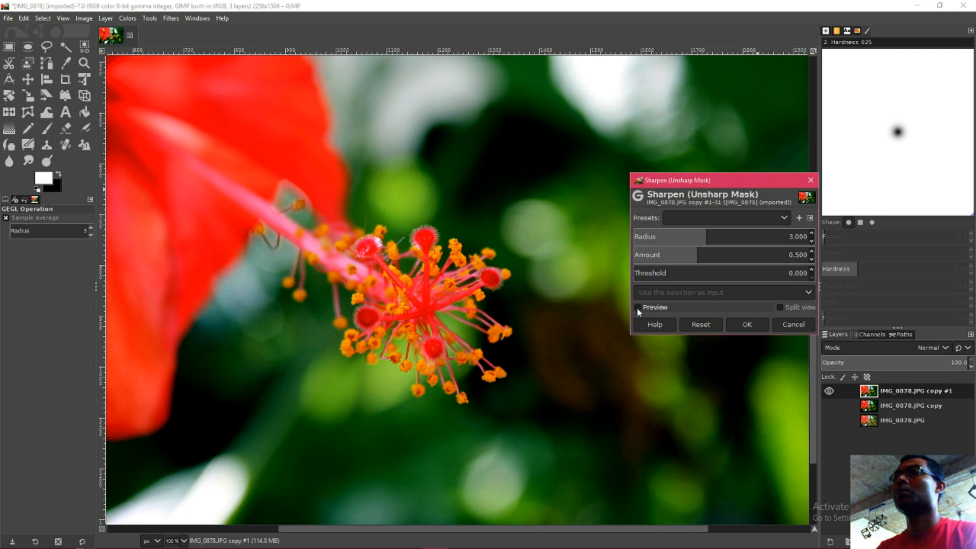
pyautogui.click(637, 307)
pyautogui.click(637, 307)
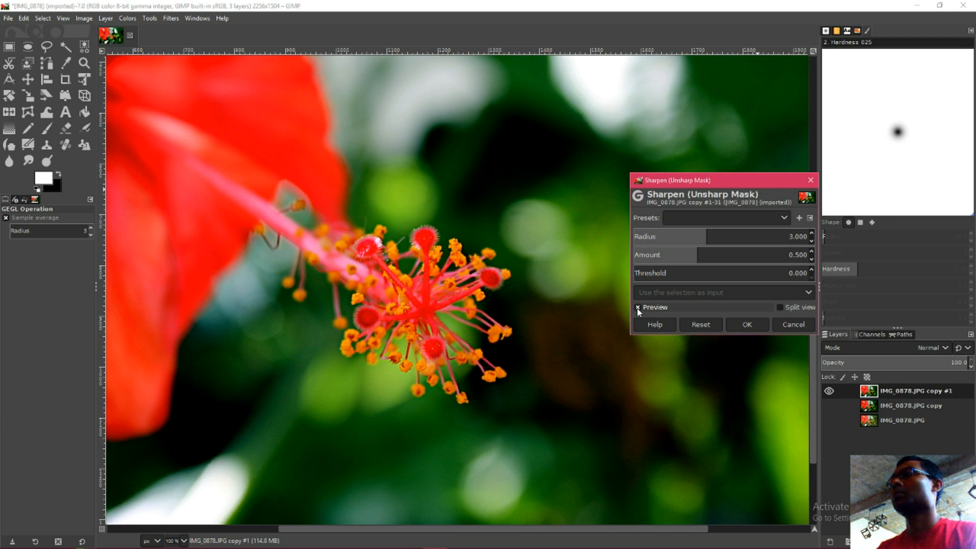
# Set the Unsharp Mask radius to 5
pyautogui.click(792, 236)
pyautogui.press('BackSpace')
pyautogui.write('5')
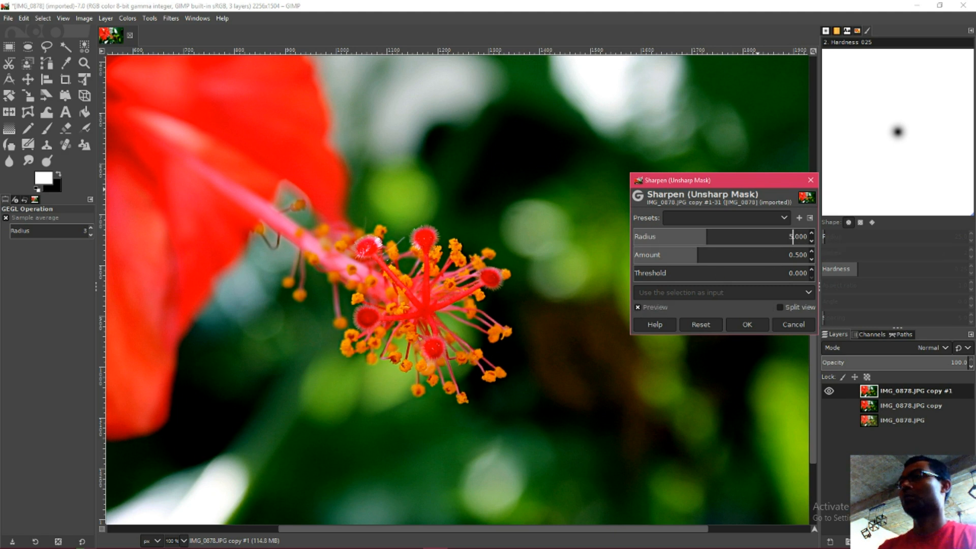
pyautogui.press('Return')
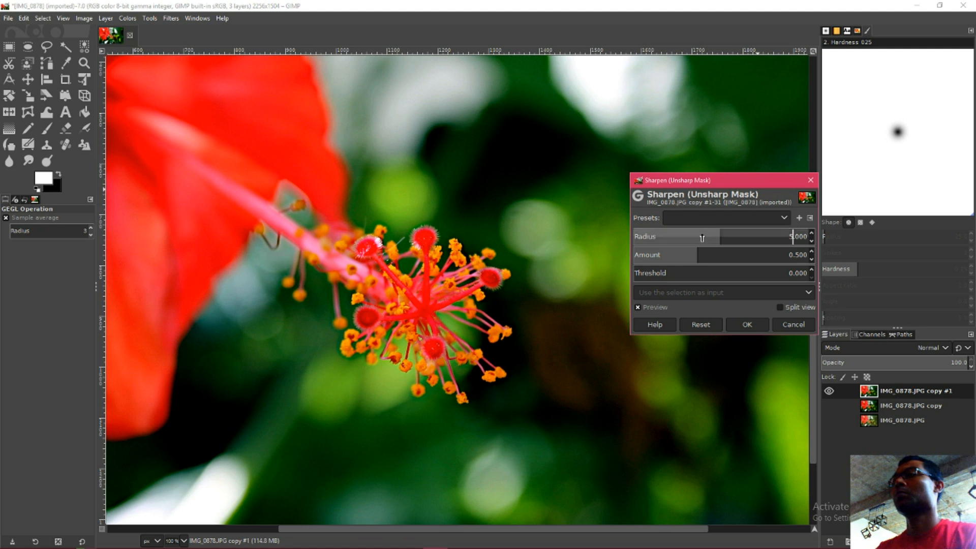
# Compare the stamens with the larger-radius sharpening preview switched off and on
pyautogui.click(638, 308)
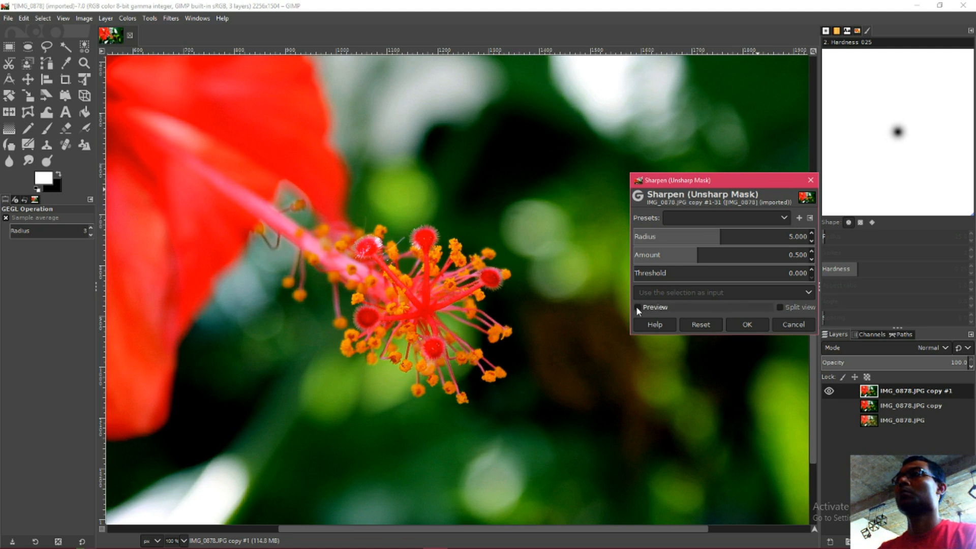
pyautogui.click(639, 310)
pyautogui.click(637, 308)
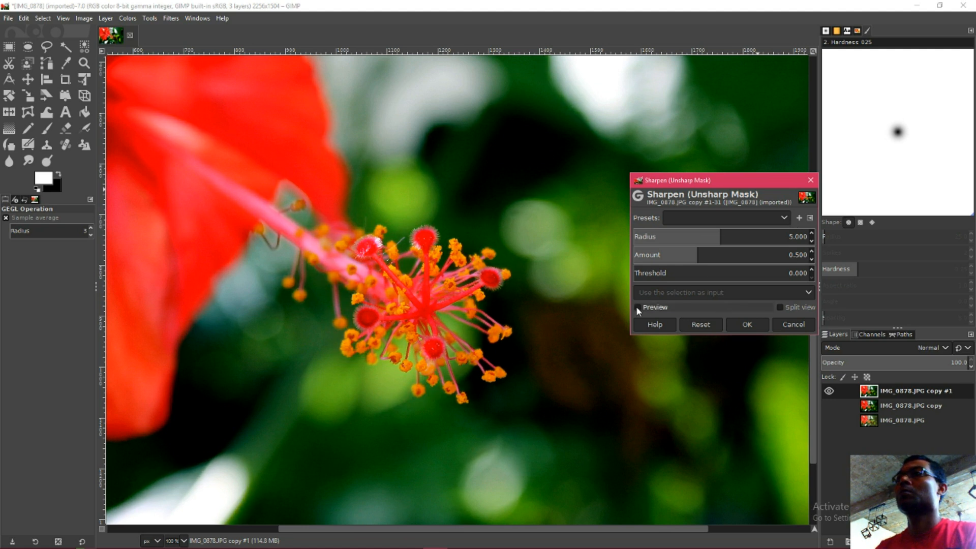
pyautogui.click(638, 308)
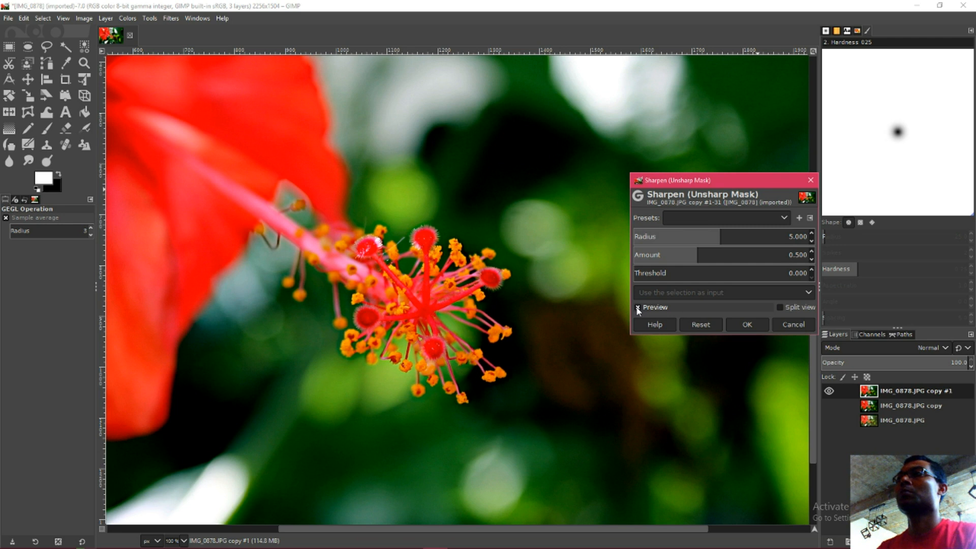
pyautogui.click(638, 308)
pyautogui.click(637, 308)
pyautogui.click(637, 308)
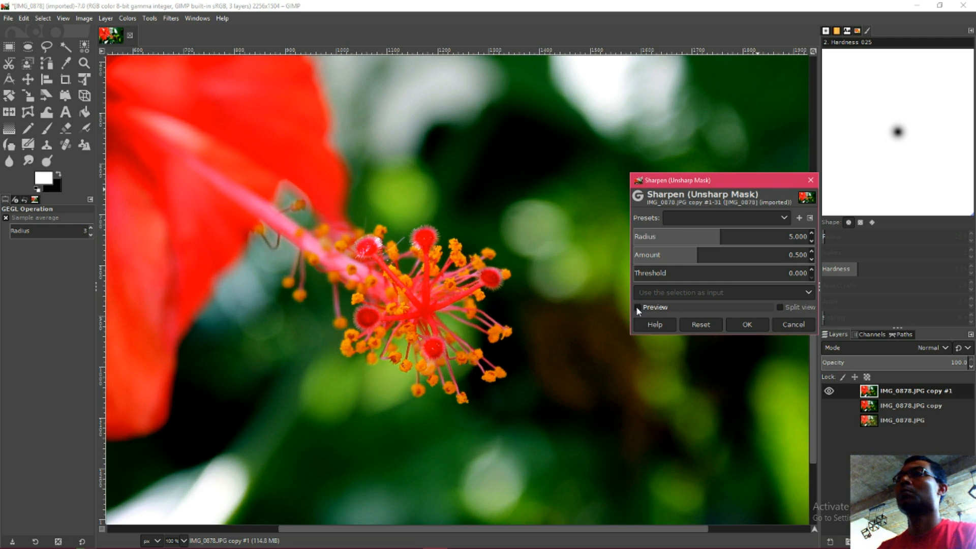
pyautogui.click(637, 308)
# Check the sharpening on the whole image and apply it to the top duplicate layer
pyautogui.scroll(-3, 475, 295)
pyautogui.moveTo(463, 303); pyautogui.dragTo(420, 304)
pyautogui.scroll(1, 446, 311)
pyautogui.scroll(-1, 446, 311)
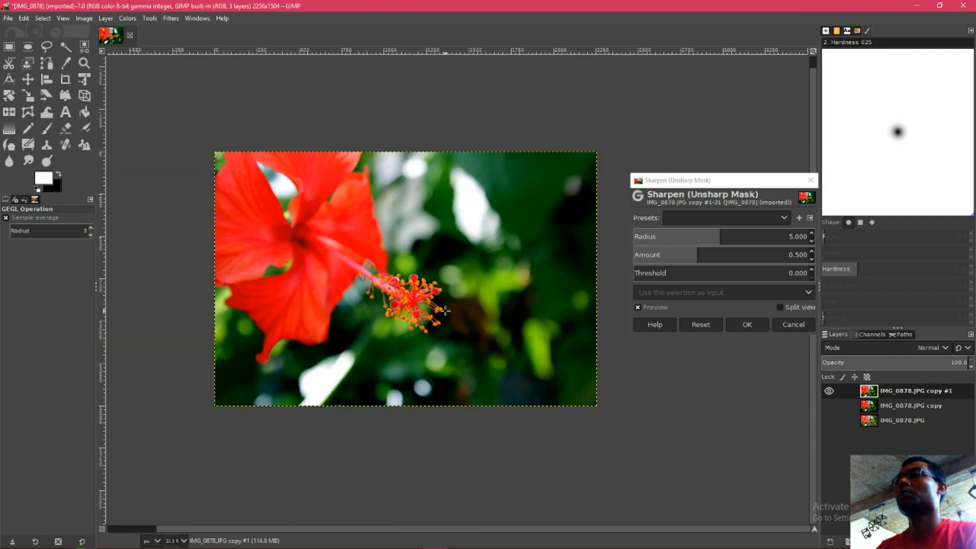
pyautogui.click(751, 325)
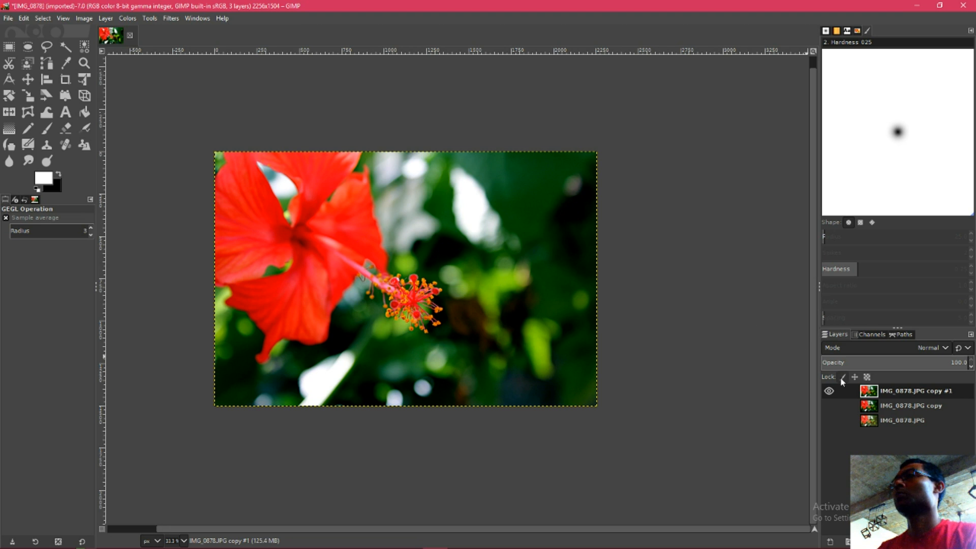
# Show the unsharpened layer copy again and add a Black (full transparency) layer mask to the sharpened duplicate above it
pyautogui.click(829, 405)
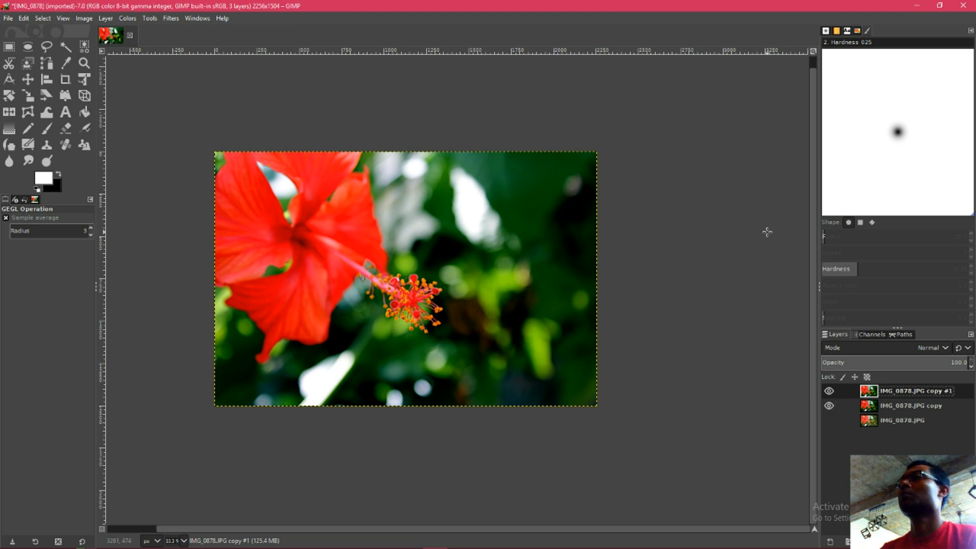
pyautogui.rightClick(914, 392)
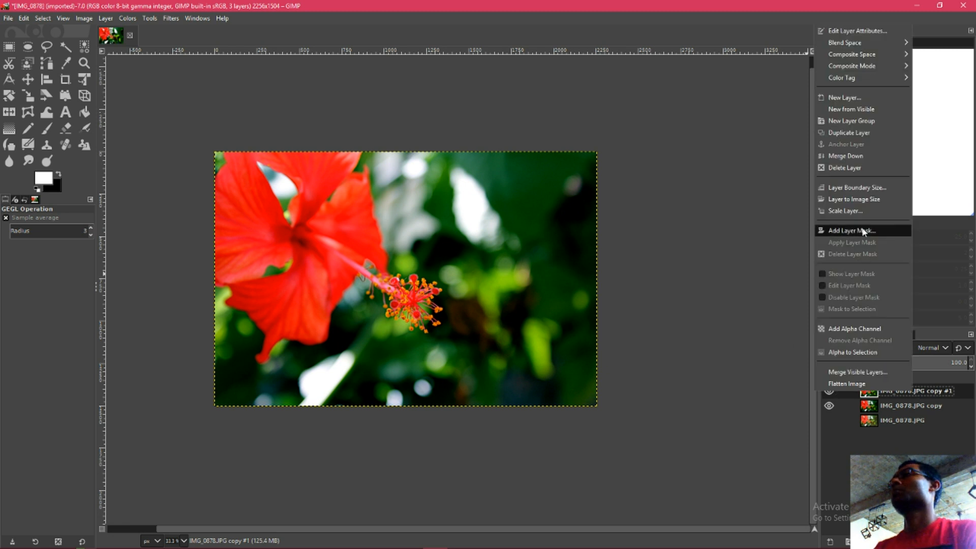
pyautogui.click(863, 231)
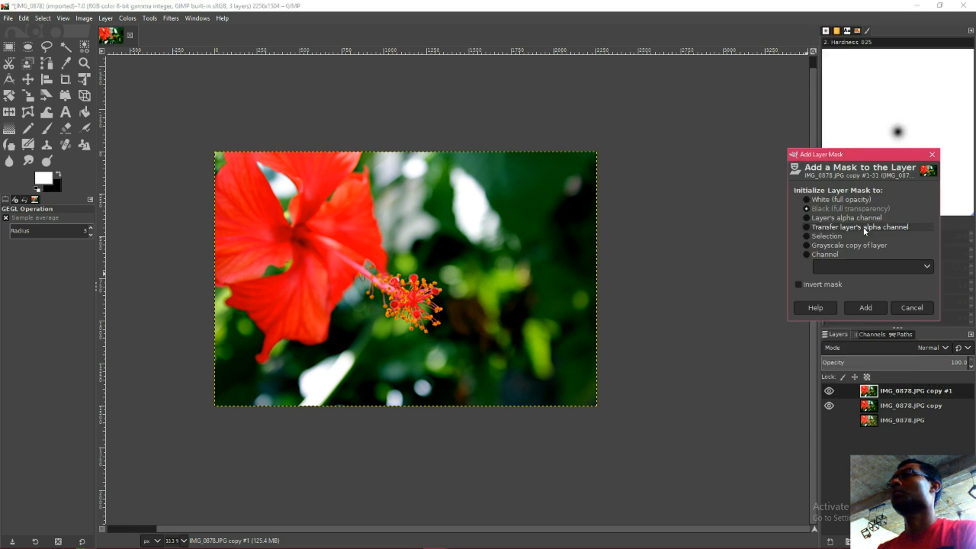
pyautogui.click(865, 308)
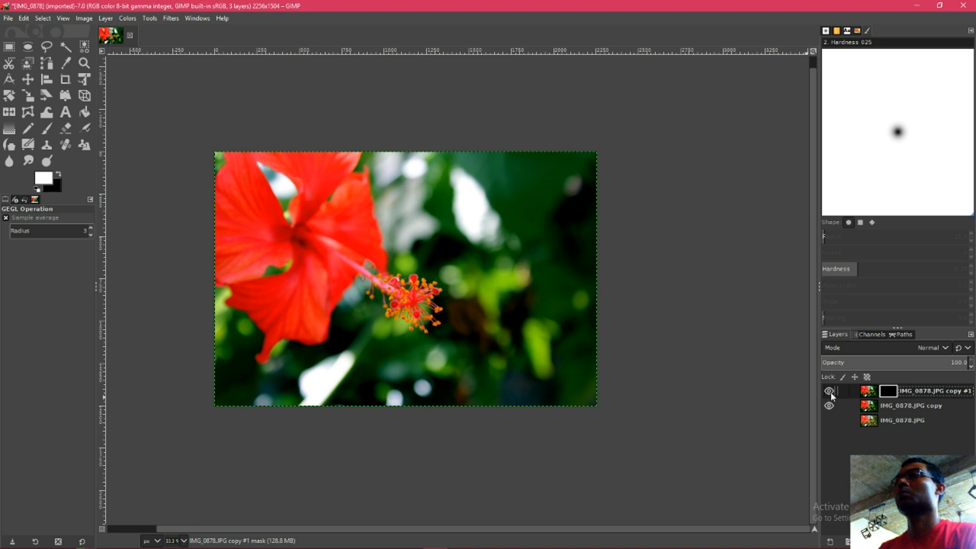
pyautogui.keyDown('ctrl'); pyautogui.scroll(4, 456, 261); pyautogui.keyUp('ctrl')
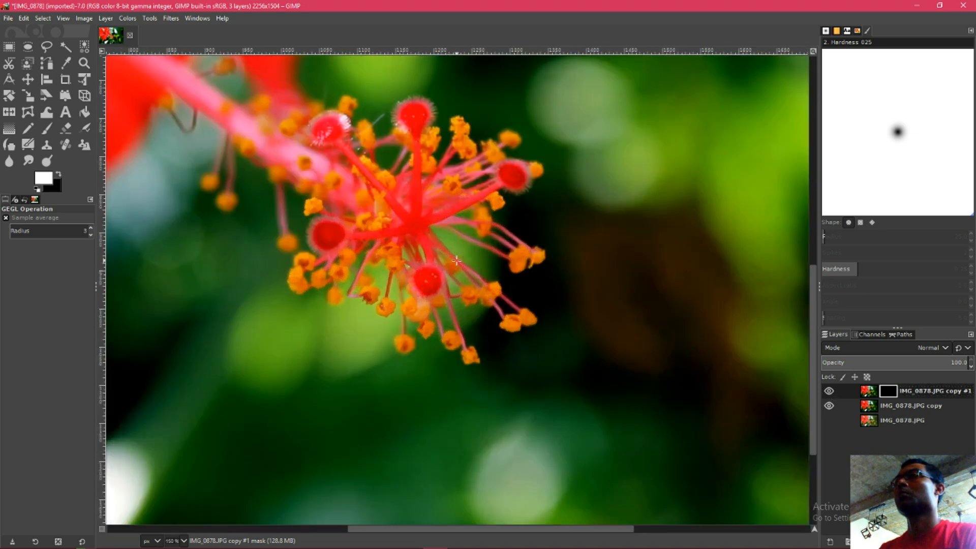
# Activate the Paintbrush with white as the foreground color for painting on the sharpened duplicate's mask
pyautogui.moveTo(508, 257); pyautogui.dragTo(548, 358)
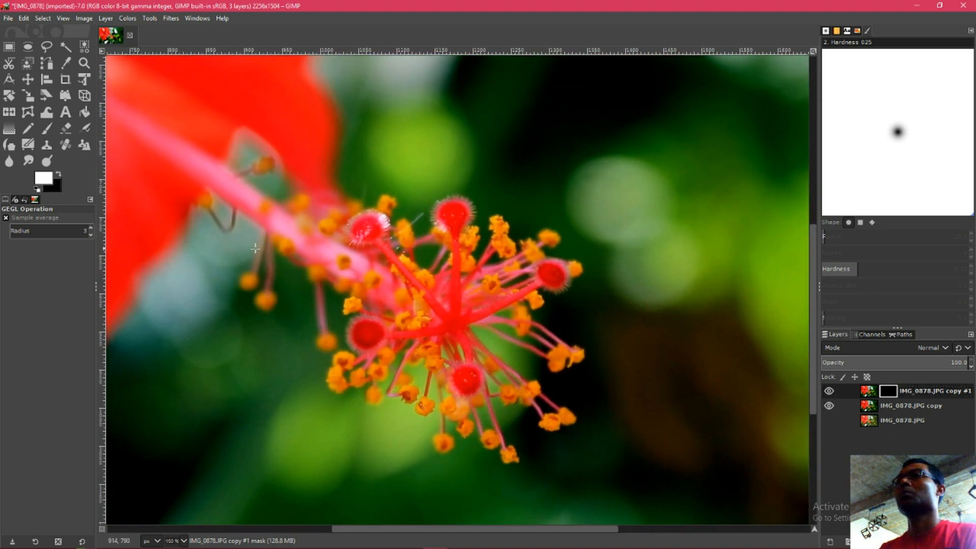
pyautogui.press('p')
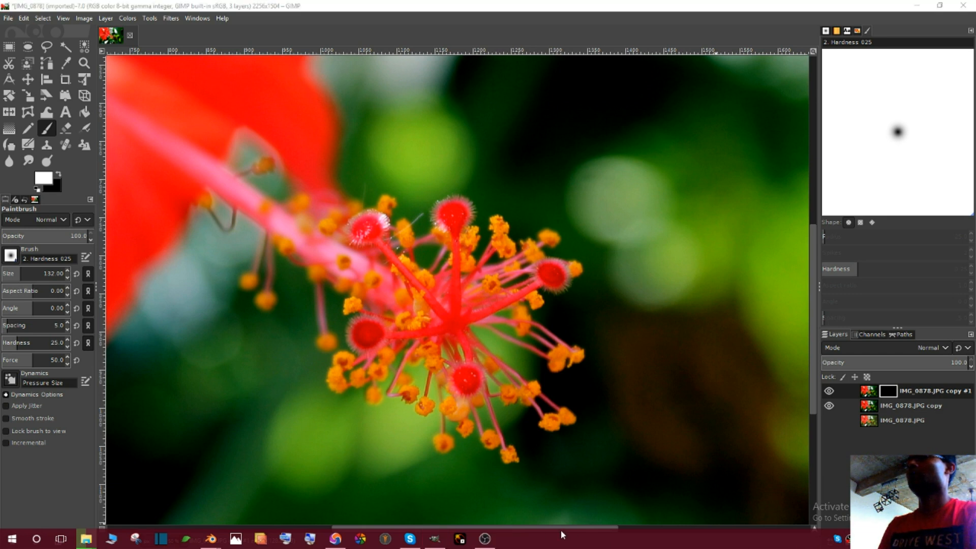
pyautogui.click(486, 539)
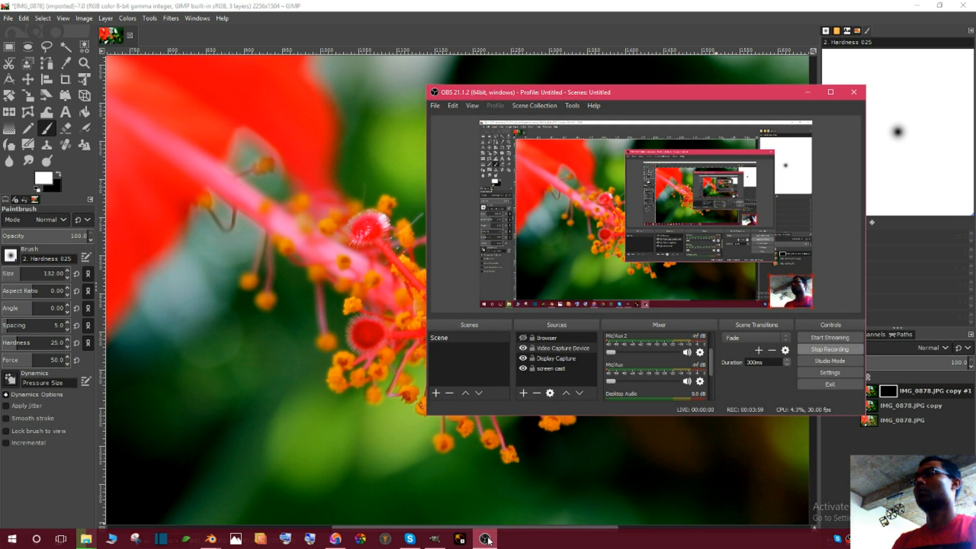
pyautogui.click(807, 91)
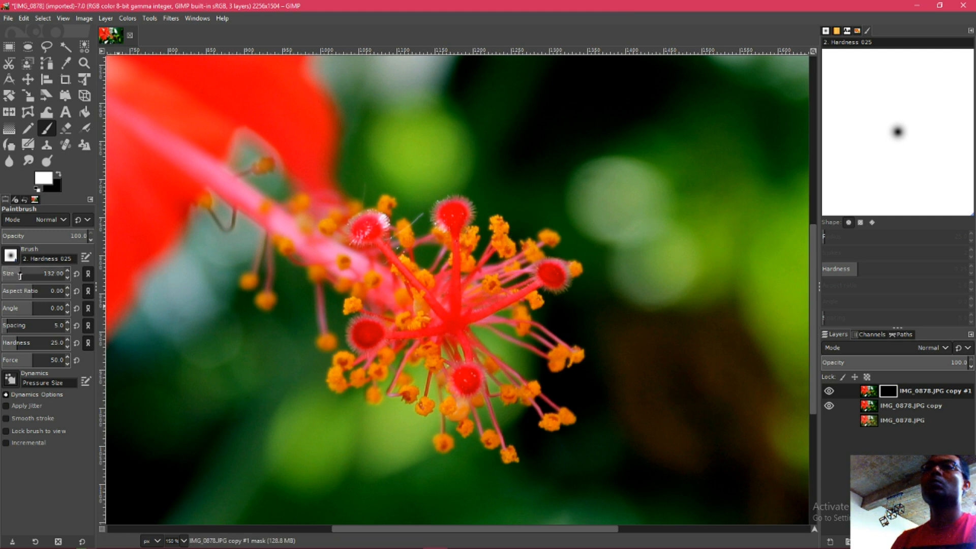
# Set the brush size to 81 and paint white on the layer mask over the stamens and the red pistil tips
pyautogui.moveTo(21, 276); pyautogui.dragTo(15, 276)
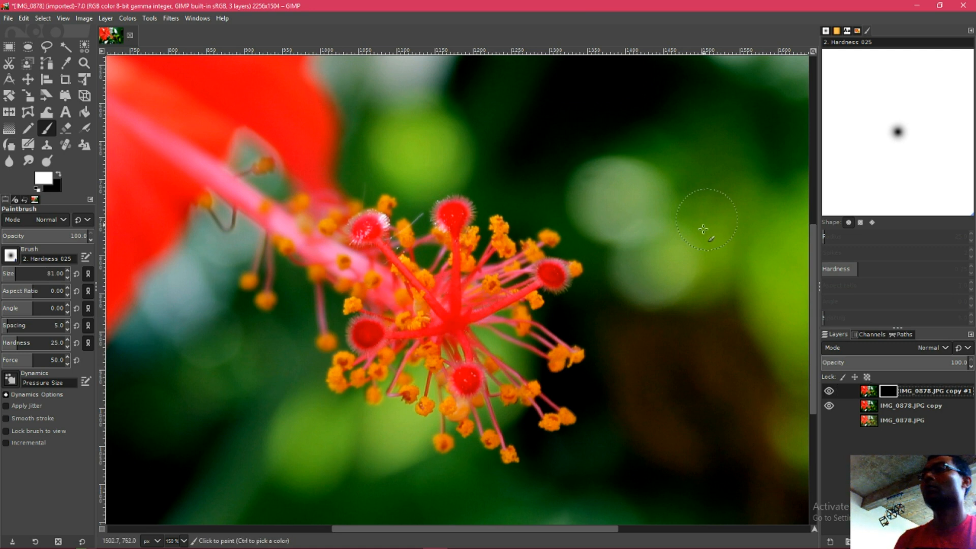
pyautogui.click(452, 216)
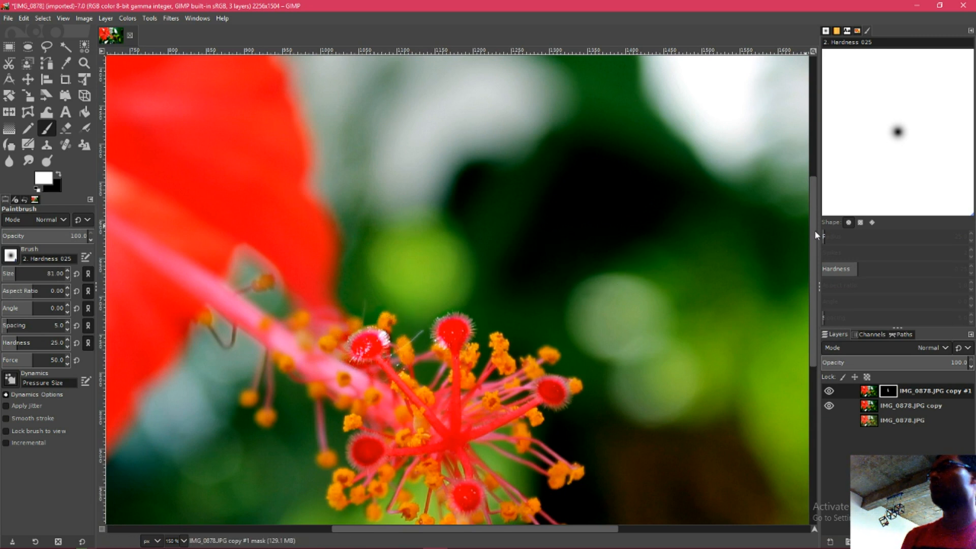
pyautogui.scroll(-5, 514, 324)
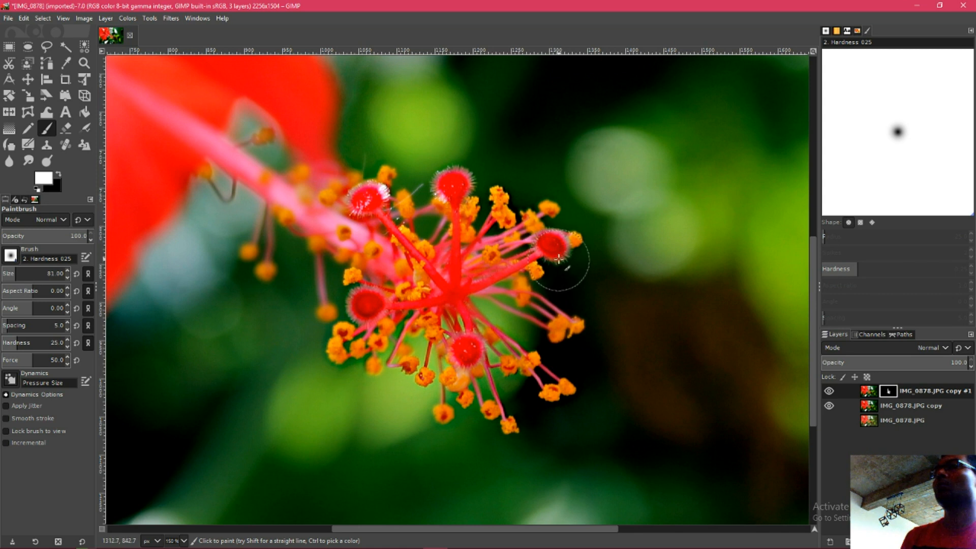
pyautogui.press('x')
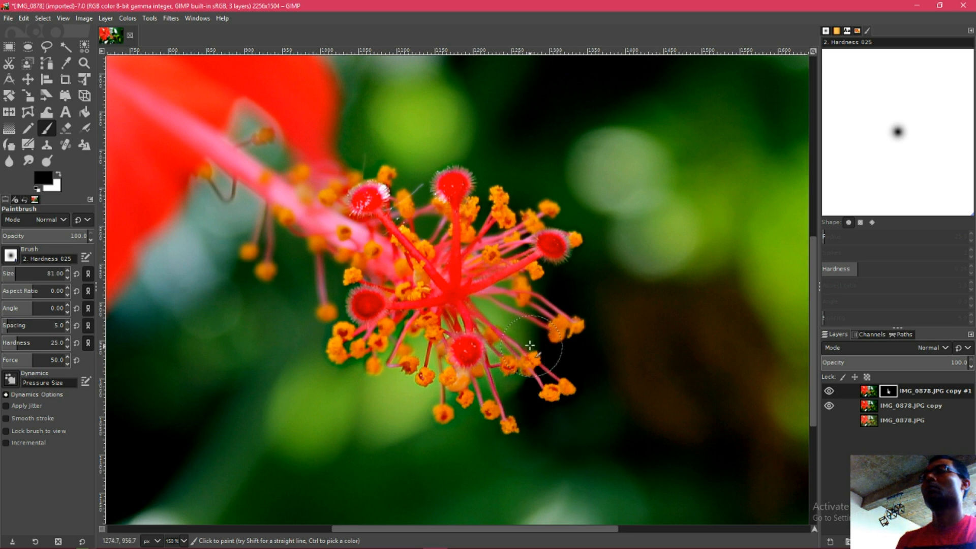
pyautogui.press('x')
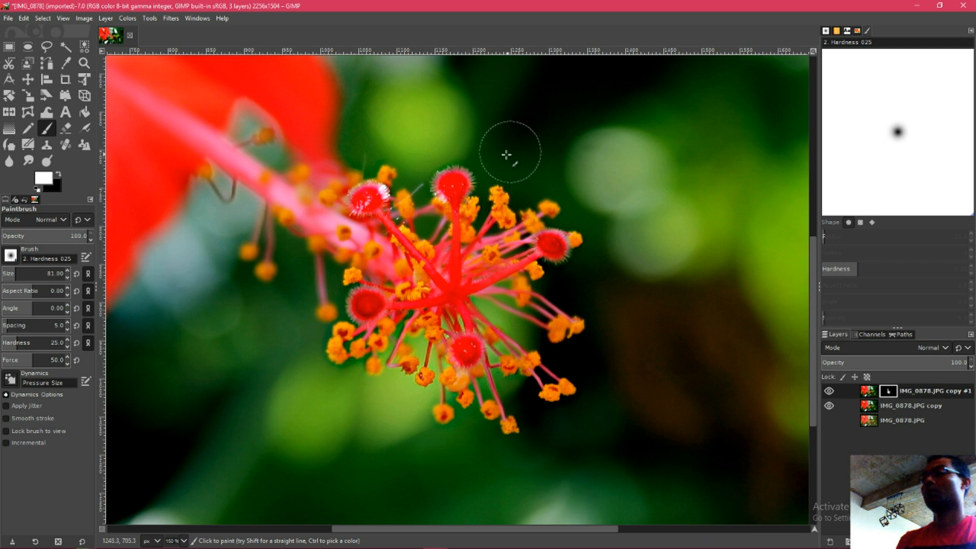
# Examine the selectively sharpened stamens both close up and within the whole photo
pyautogui.scroll(-2, 495, 155)
pyautogui.scroll(-1, 495, 154)
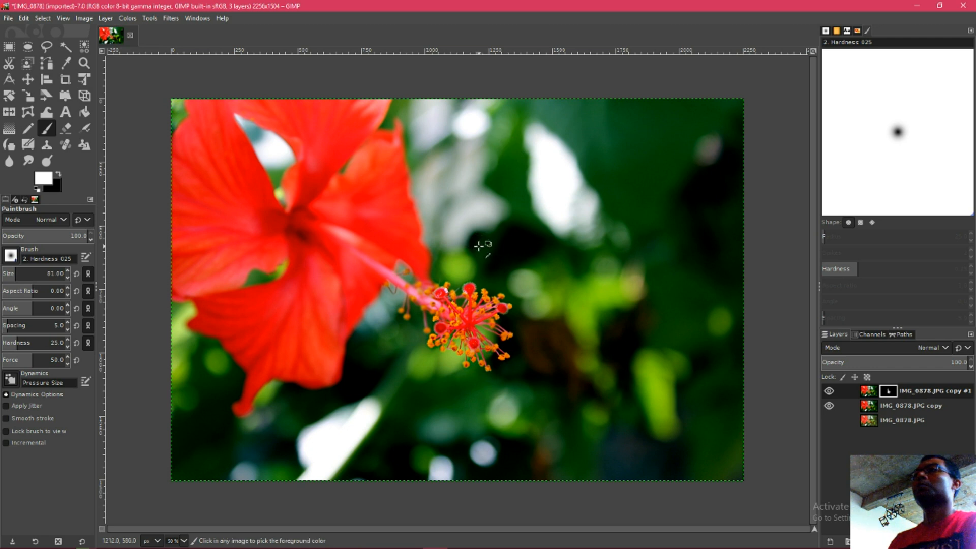
pyautogui.keyDown('ctrl'); pyautogui.scroll(-1, 479, 245); pyautogui.keyUp('ctrl')
pyautogui.keyDown('ctrl'); pyautogui.scroll(1, 479, 245); pyautogui.keyUp('ctrl')
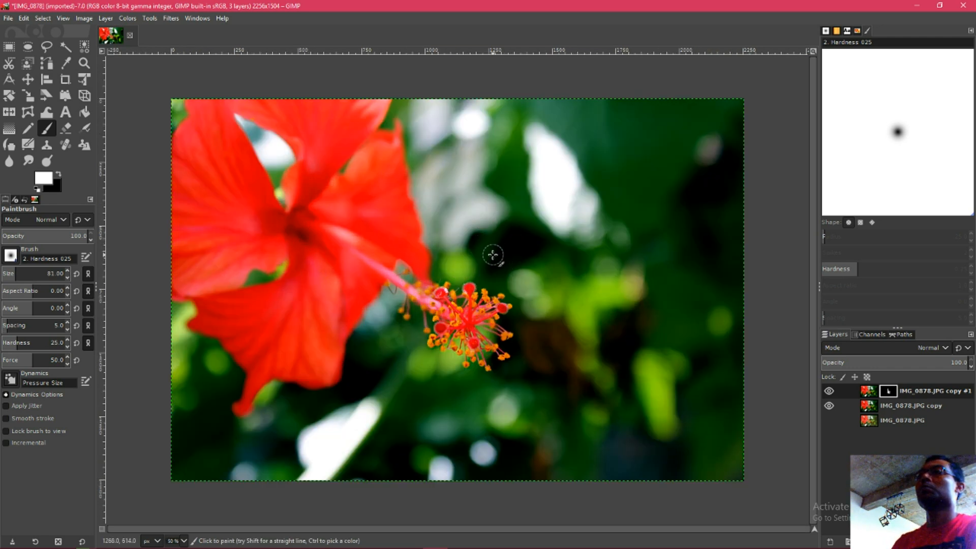
pyautogui.click(10, 48)
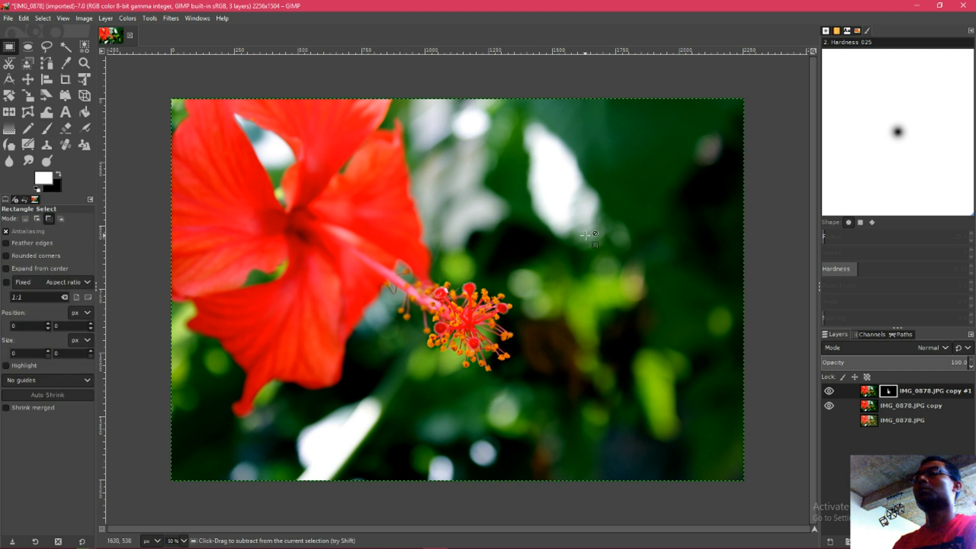
pyautogui.scroll(-1, 585, 224)
pyautogui.keyDown('ctrl'); pyautogui.scroll(-1, 575, 209); pyautogui.keyUp('ctrl')
pyautogui.keyDown('ctrl'); pyautogui.scroll(-1, 570, 214); pyautogui.keyUp('ctrl')
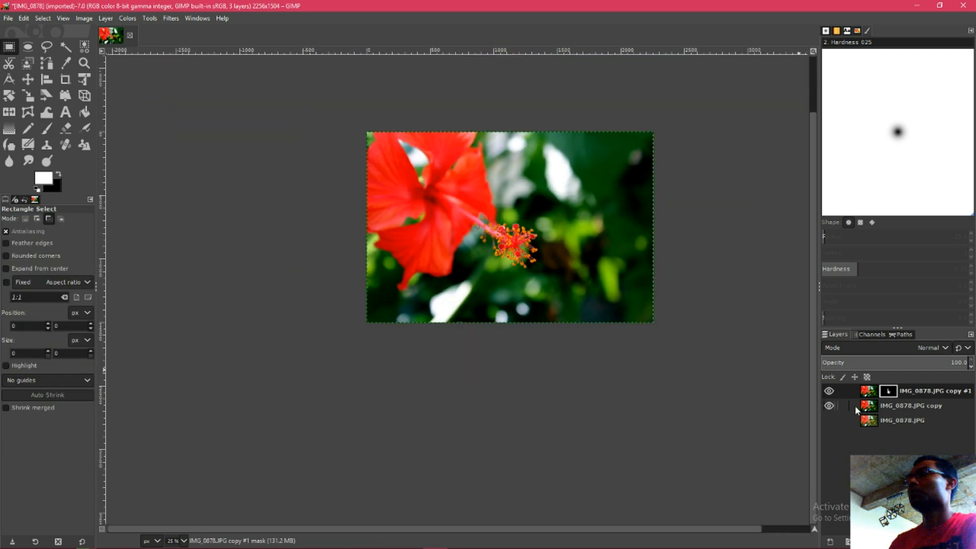
pyautogui.scroll(2, 528, 304)
pyautogui.keyDown('ctrl'); pyautogui.scroll(4, 528, 303); pyautogui.keyUp('ctrl')
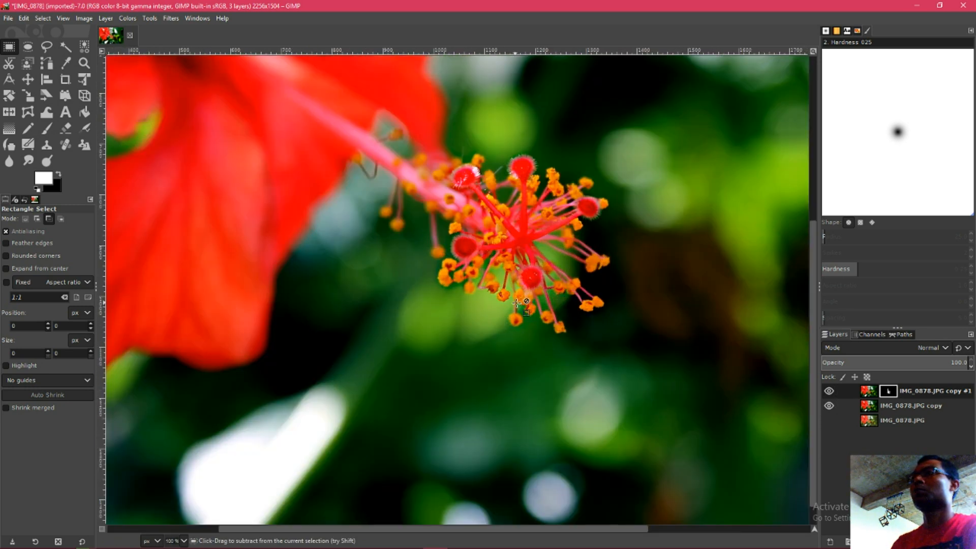
pyautogui.keyDown('ctrl'); pyautogui.scroll(-2, 516, 303); pyautogui.keyUp('ctrl')
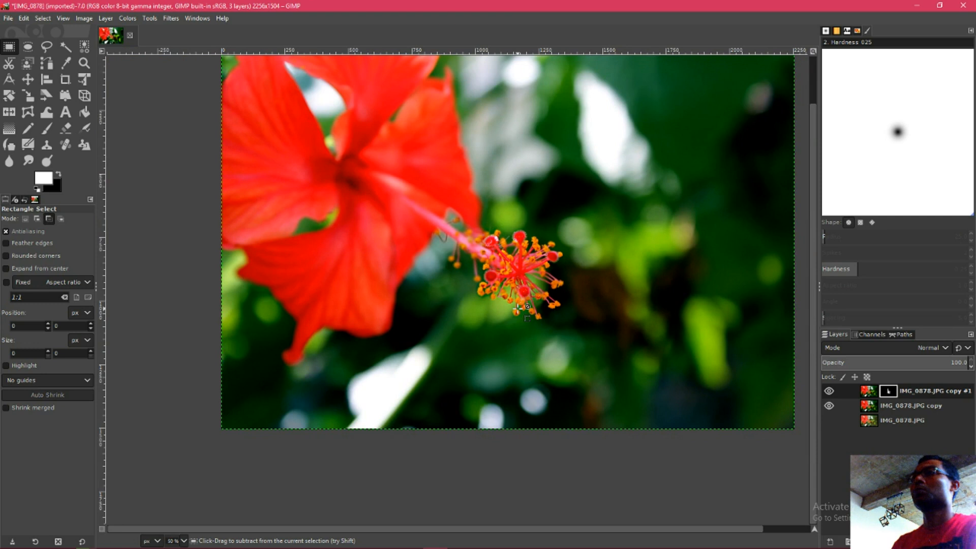
pyautogui.keyDown('ctrl'); pyautogui.scroll(2, 517, 307); pyautogui.keyUp('ctrl')
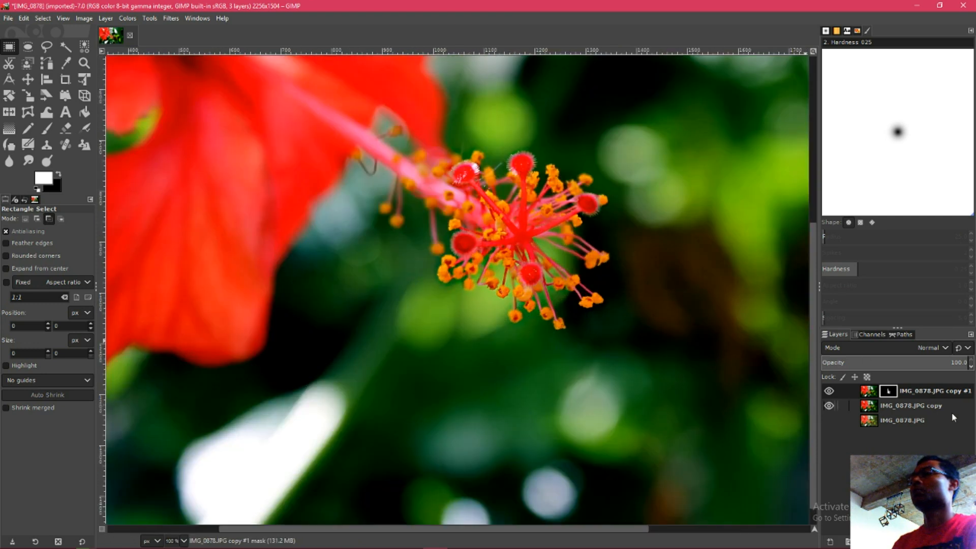
# Apply the layer mask of the sharpened duplicate IMG_0878.JPG copy #1
pyautogui.rightClick(892, 391)
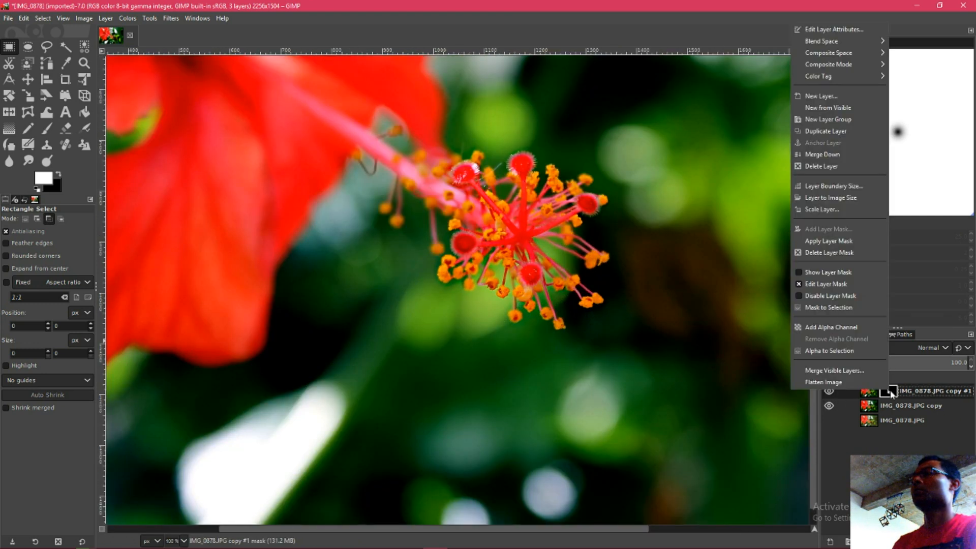
pyautogui.click(844, 242)
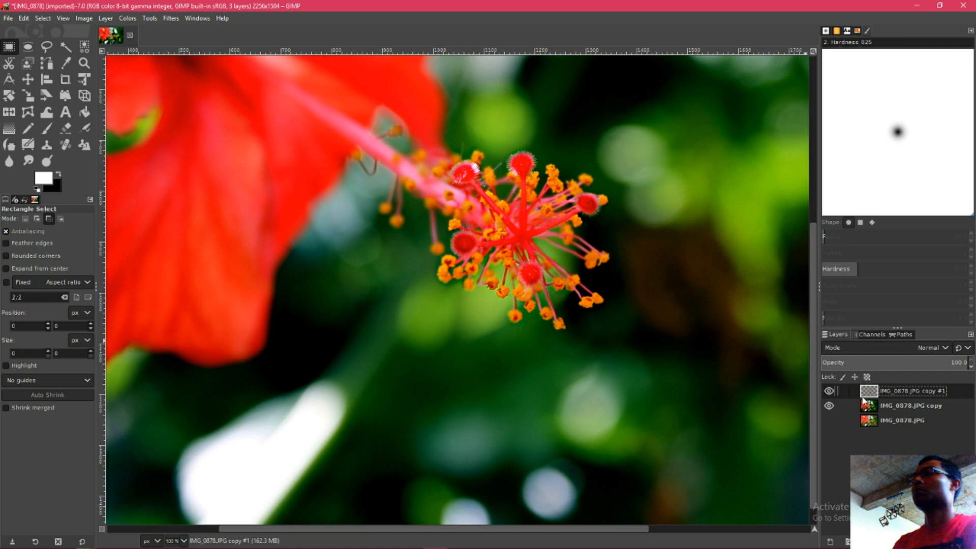
# Compare the photo with the sharpened layer hidden and shown, and merge that layer down into IMG_0878.JPG copy
pyautogui.scroll(-2, 654, 313)
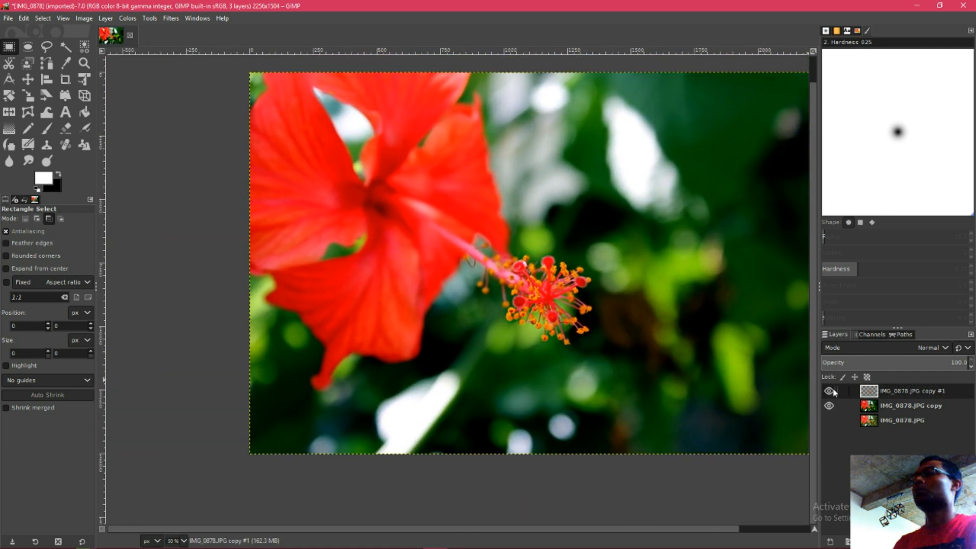
pyautogui.click(830, 391)
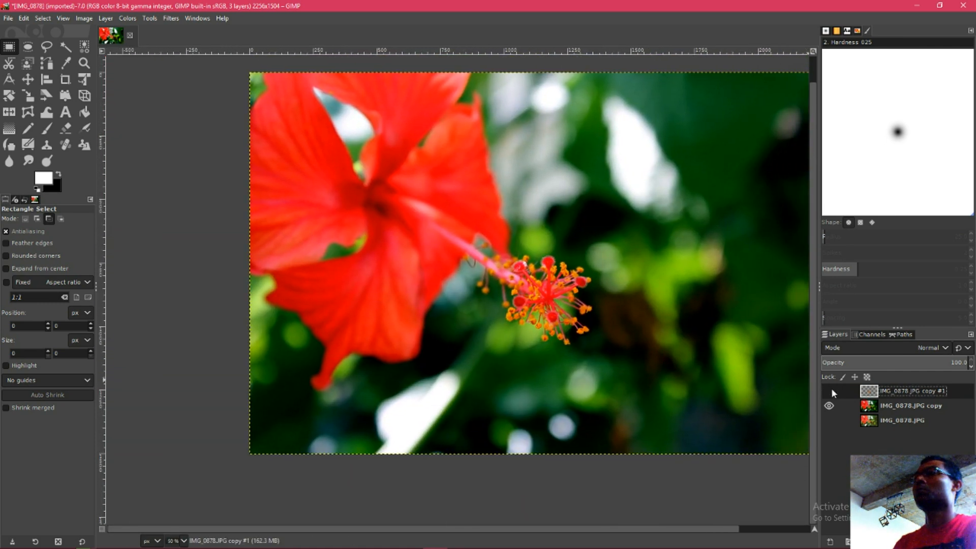
pyautogui.click(830, 391)
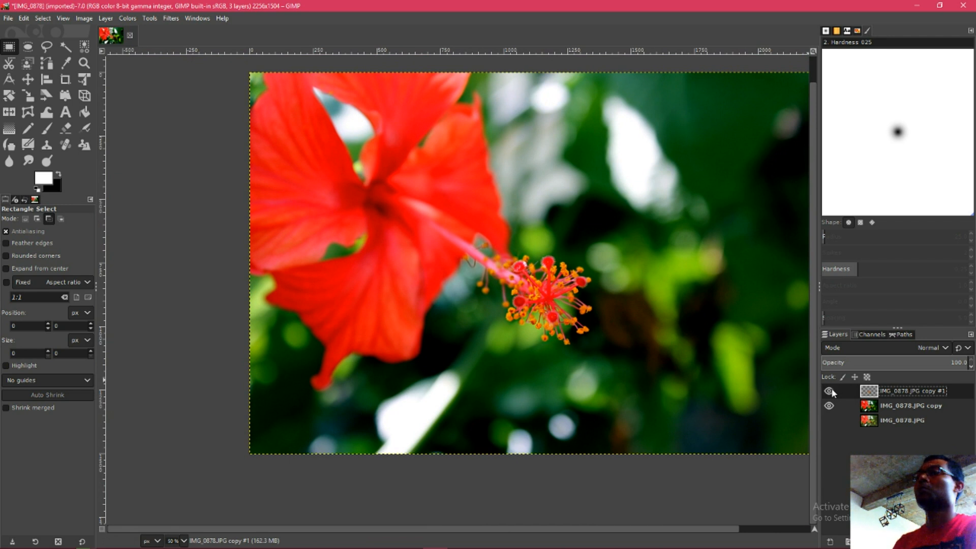
pyautogui.click(830, 391)
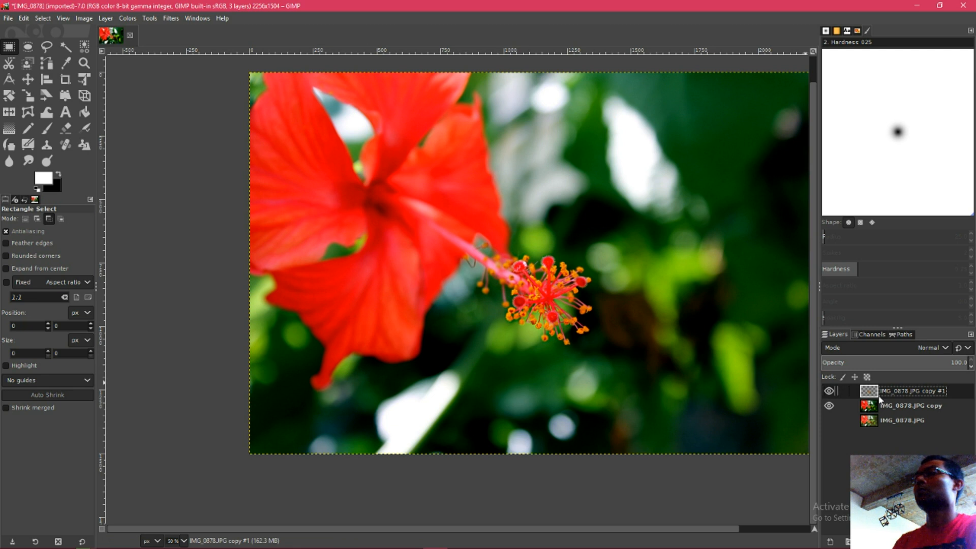
pyautogui.rightClick(893, 392)
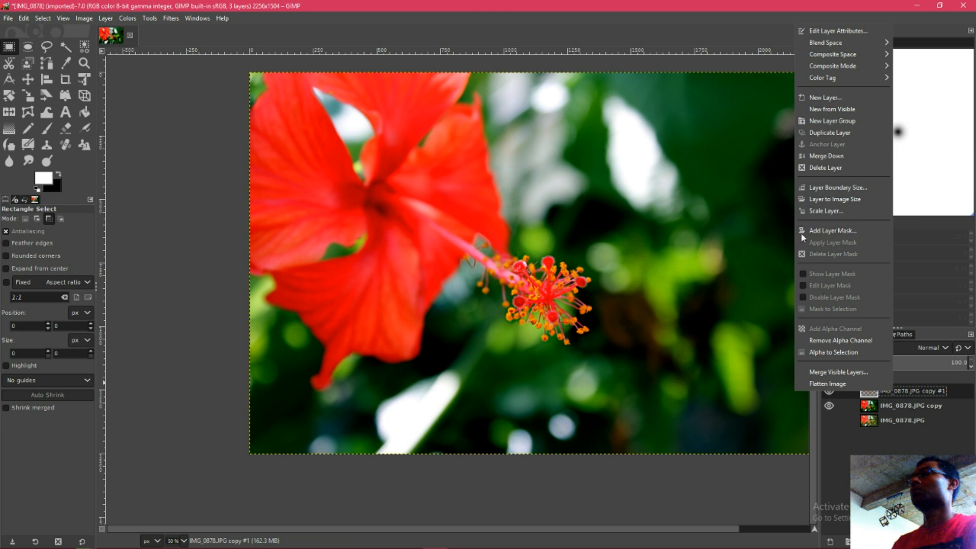
pyautogui.click(827, 156)
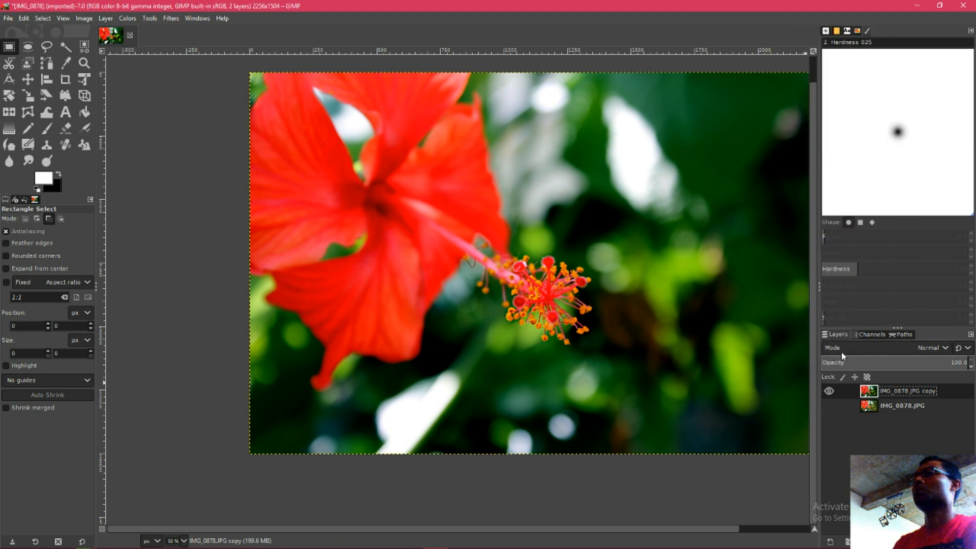
# Compare the merged edit with the original IMG_0878.JPG layer by repeatedly hiding and showing the edited copy
pyautogui.click(829, 391)
pyautogui.press('-')
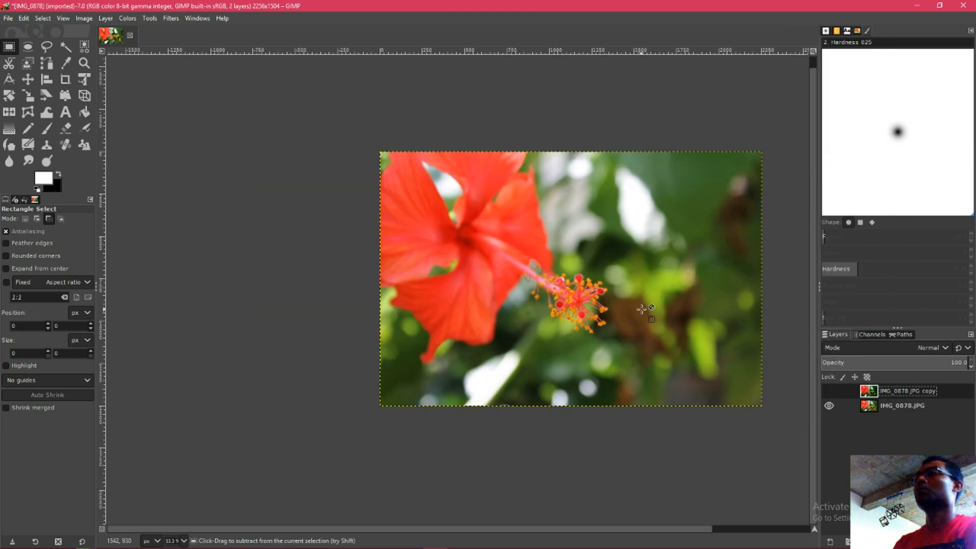
pyautogui.click(833, 390)
pyautogui.click(832, 390)
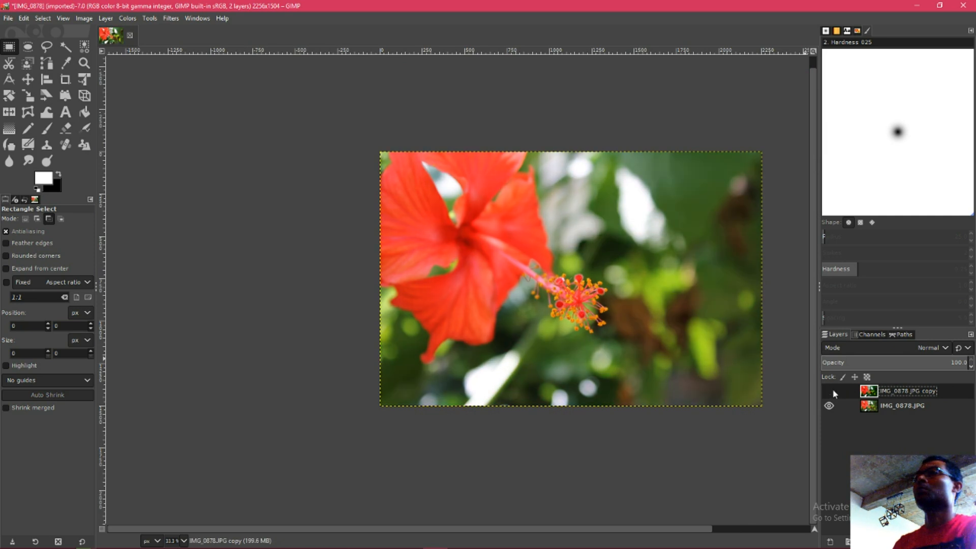
pyautogui.click(832, 390)
pyautogui.click(832, 390)
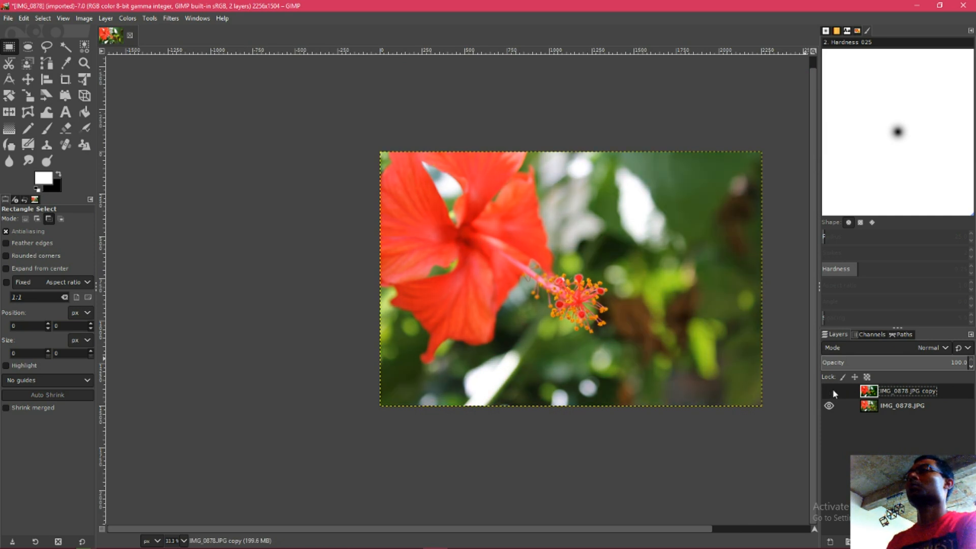
pyautogui.click(832, 390)
pyautogui.click(831, 388)
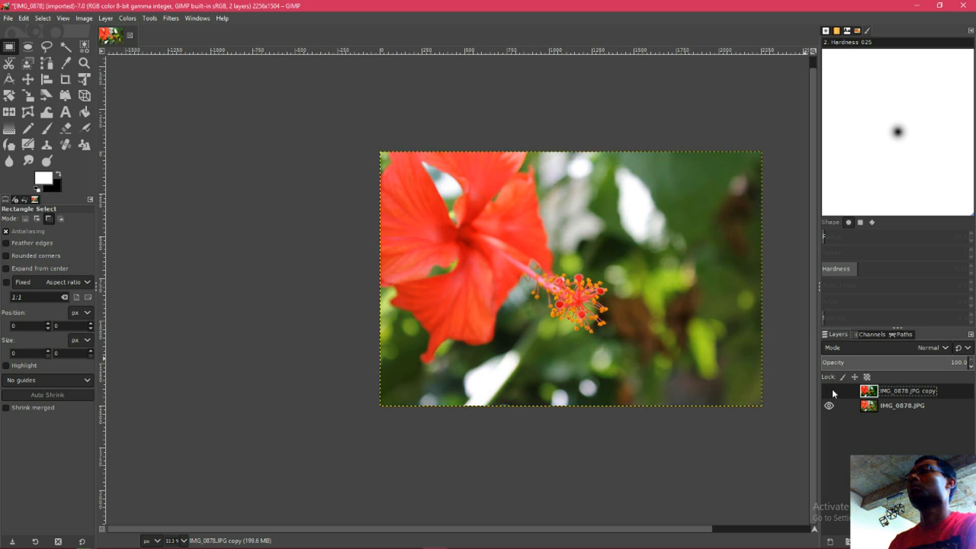
pyautogui.click(831, 389)
pyautogui.click(832, 389)
pyautogui.moveTo(618, 321); pyautogui.dragTo(526, 303)
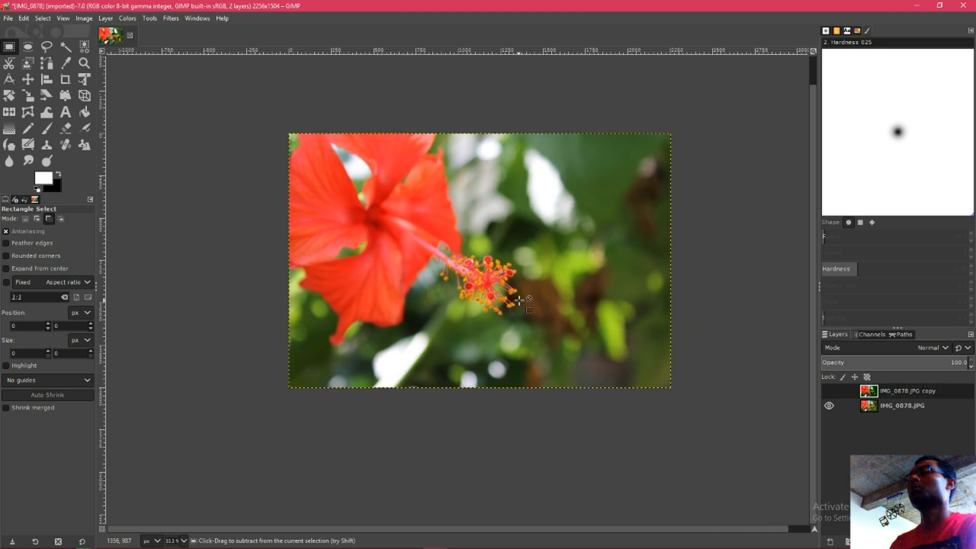
pyautogui.click(106, 36)
pyautogui.press('ctrl')
pyautogui.press('ctrl')
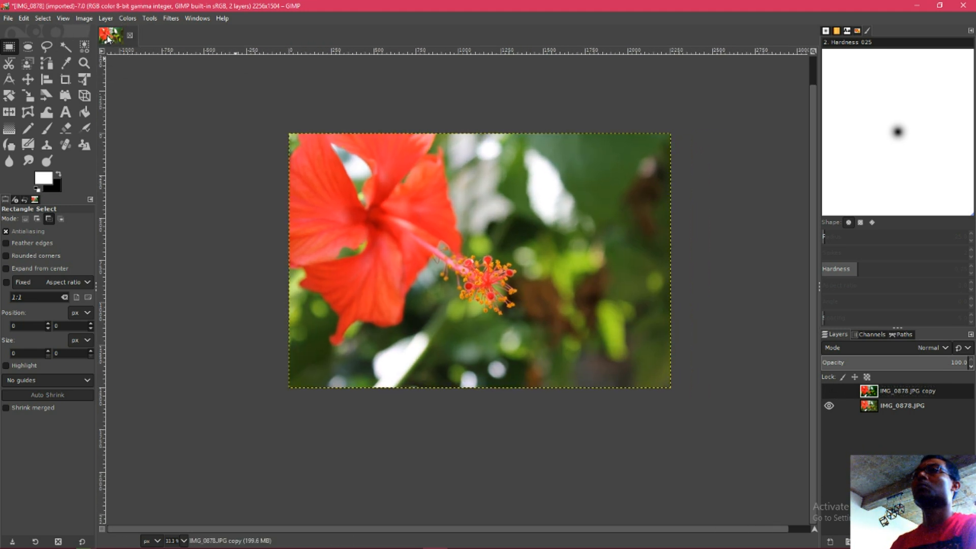
# Check the before and after of the whole photo once more, leaving the edited copy shown above the original
pyautogui.click(829, 391)
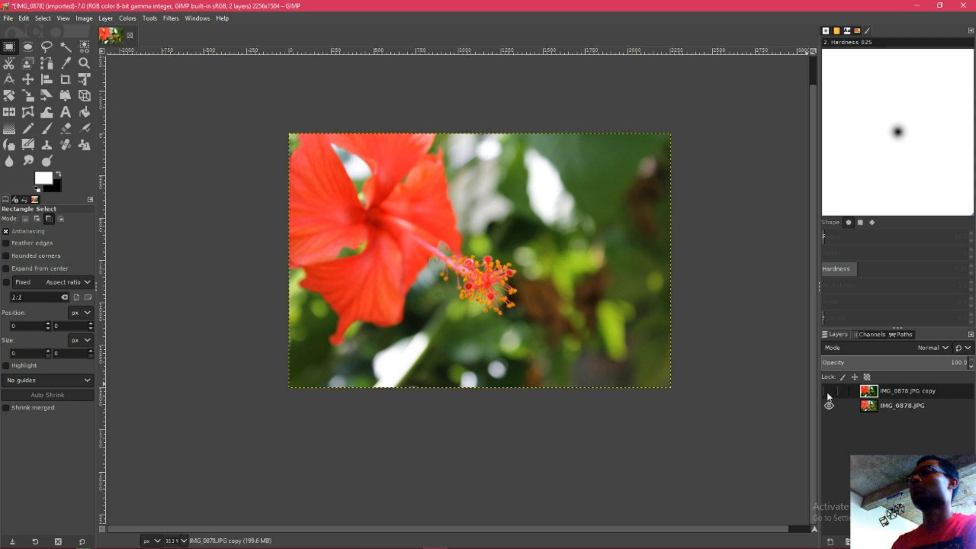
pyautogui.click(828, 393)
pyautogui.click(829, 392)
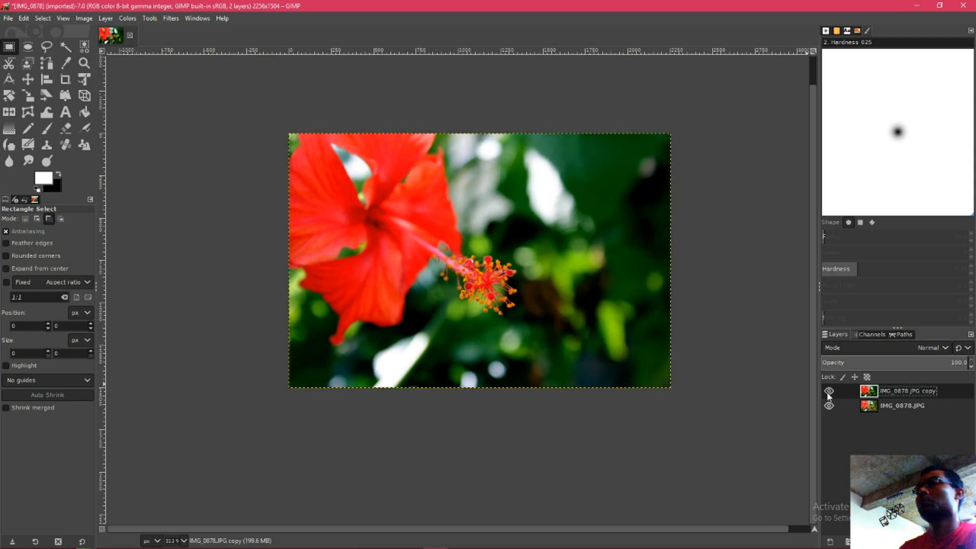
pyautogui.click(829, 393)
pyautogui.click(828, 392)
pyautogui.click(828, 393)
pyautogui.click(828, 392)
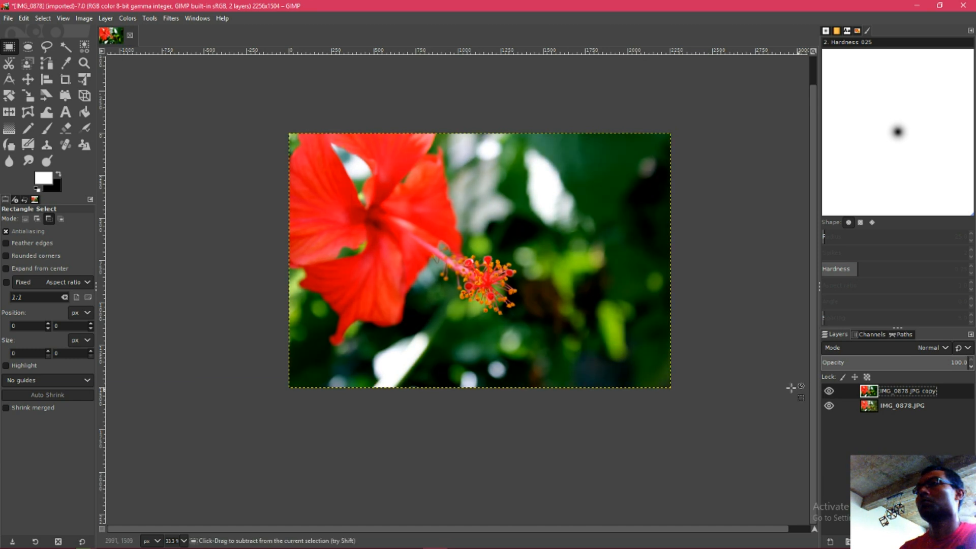
pyautogui.keyDown('ctrl'); pyautogui.scroll(1, 566, 331); pyautogui.keyUp('ctrl')
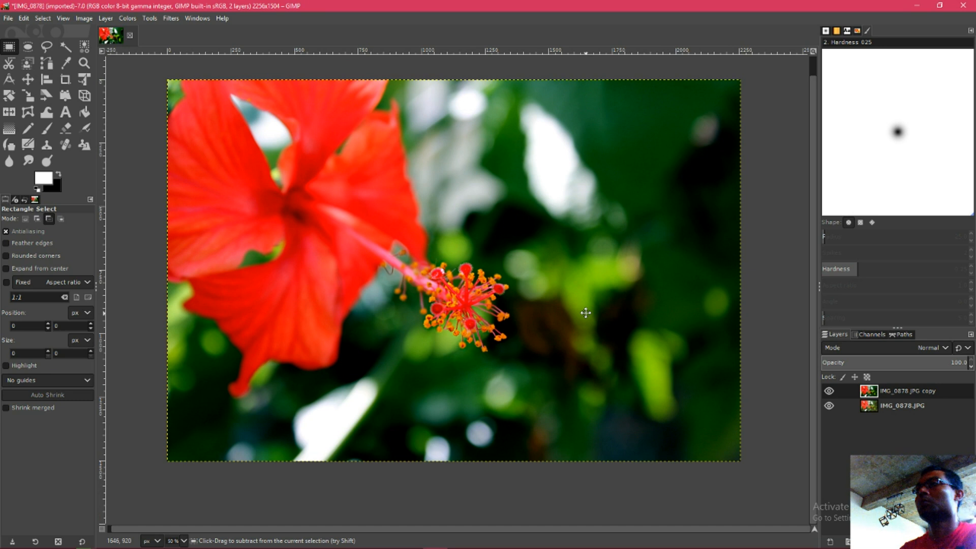
pyautogui.keyDown('ctrl'); pyautogui.scroll(-1, 585, 313); pyautogui.keyUp('ctrl')
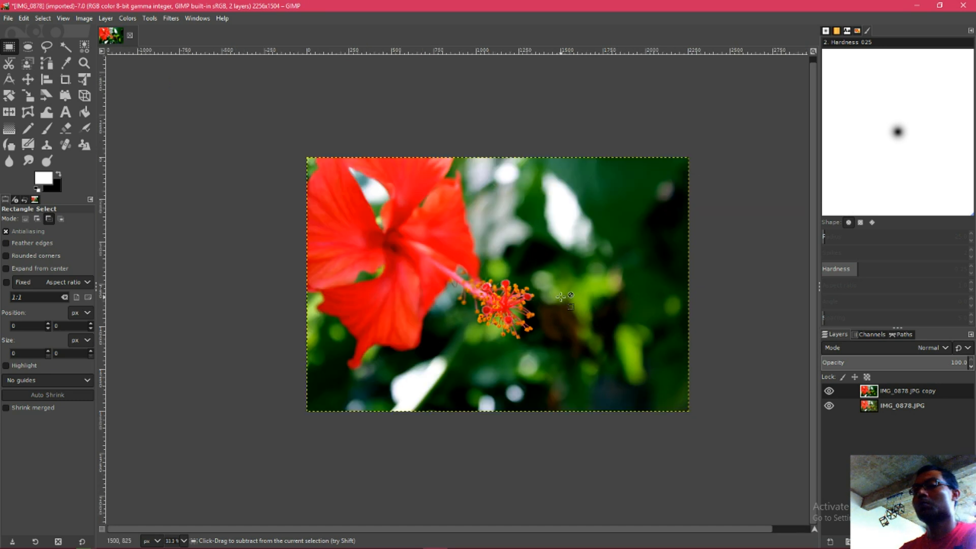
# Draw a crop frame over the hibiscus photo and adjust its four edges to about 2097 × 1359 px at position 126, 66
pyautogui.hotkey('shift', 'c')
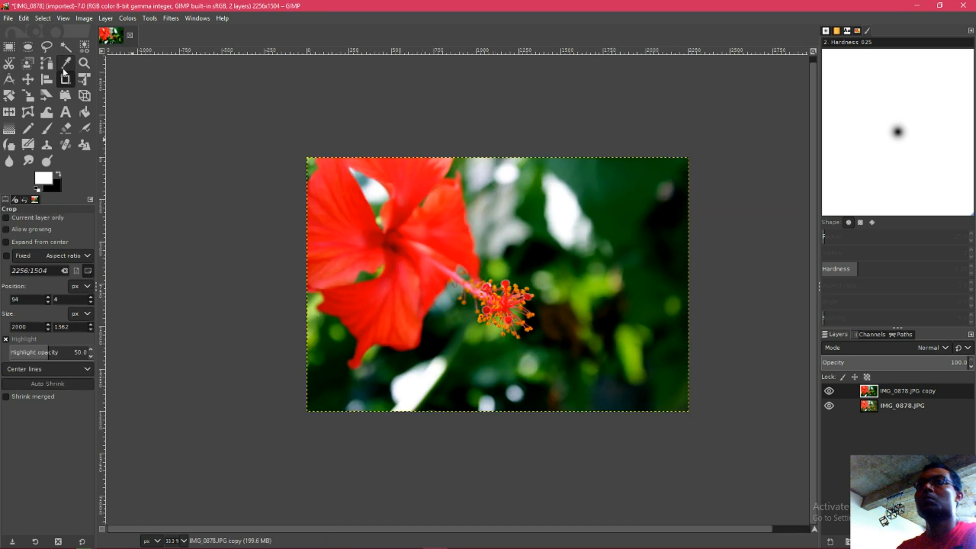
pyautogui.moveTo(389, 201); pyautogui.dragTo(333, 150)
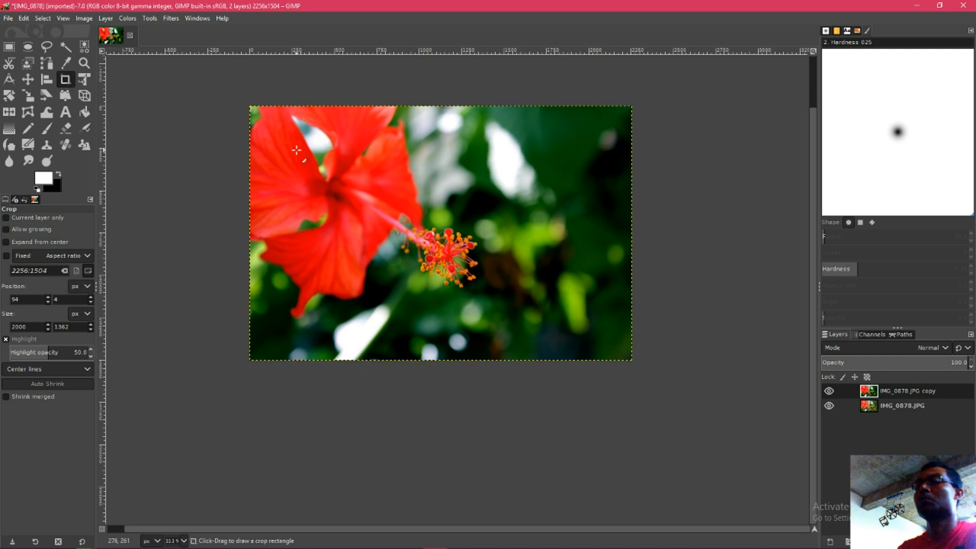
pyautogui.moveTo(251, 106); pyautogui.dragTo(612, 366)
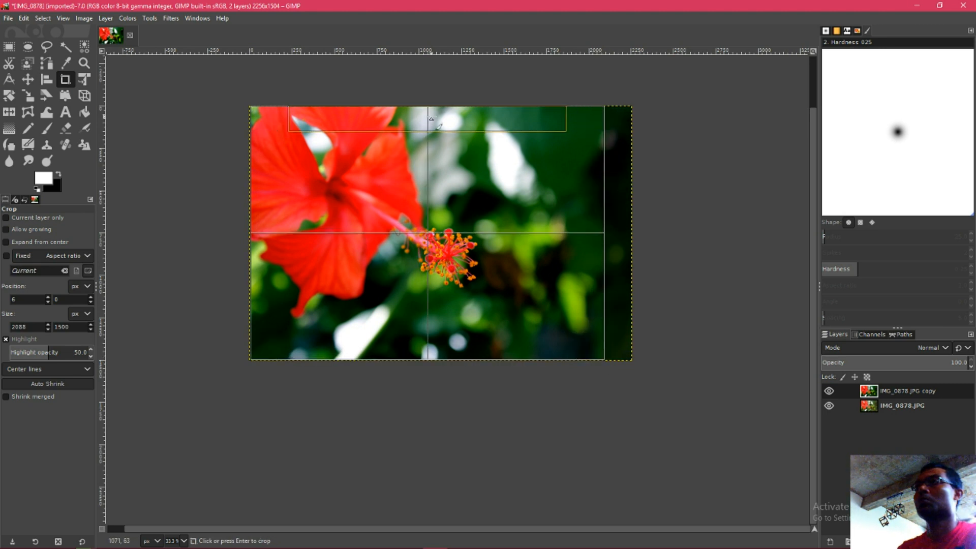
pyautogui.moveTo(428, 109); pyautogui.dragTo(430, 120)
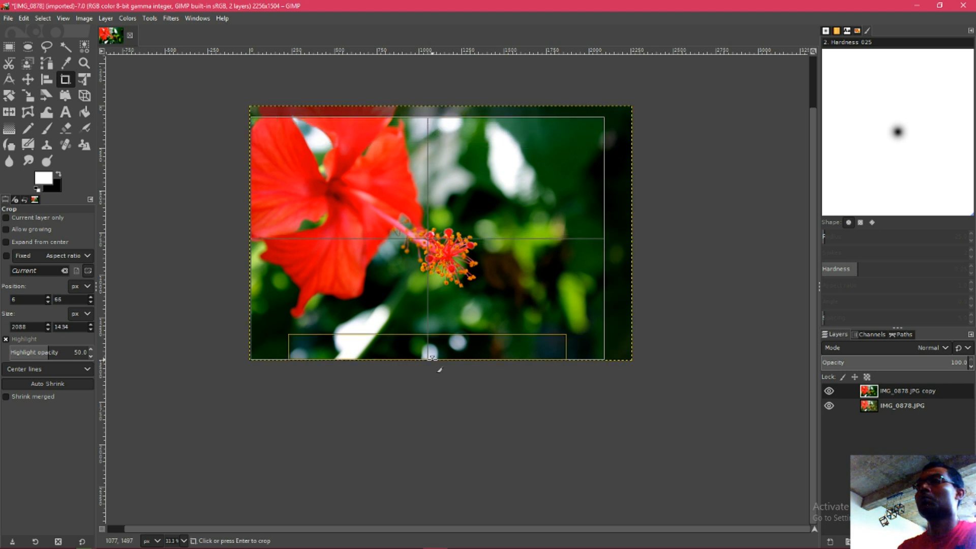
pyautogui.moveTo(431, 357); pyautogui.dragTo(432, 347)
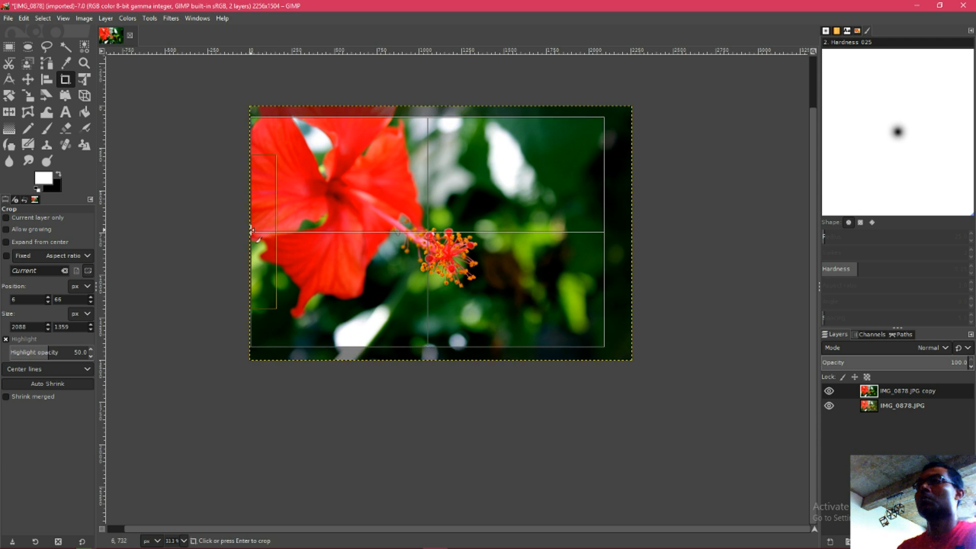
pyautogui.moveTo(251, 230); pyautogui.dragTo(271, 231)
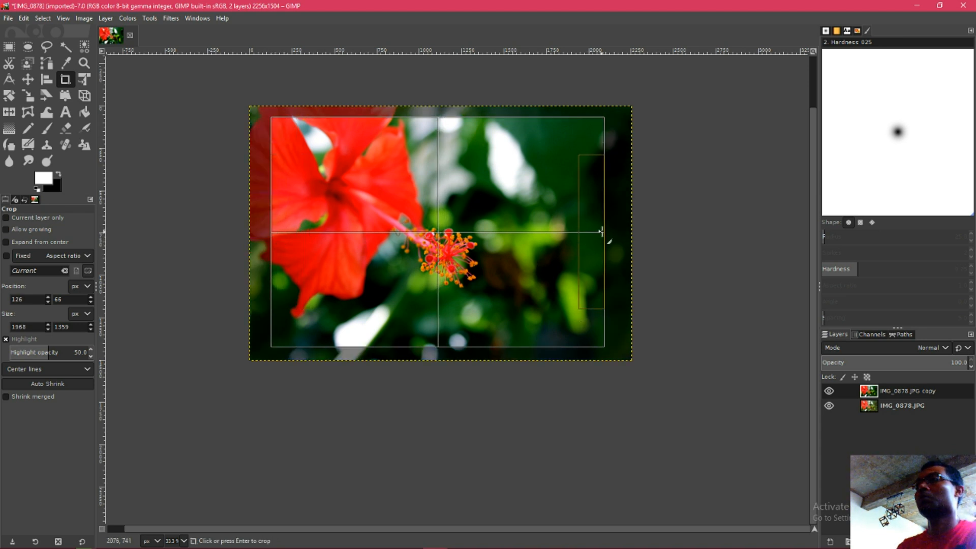
pyautogui.moveTo(603, 235); pyautogui.dragTo(626, 233)
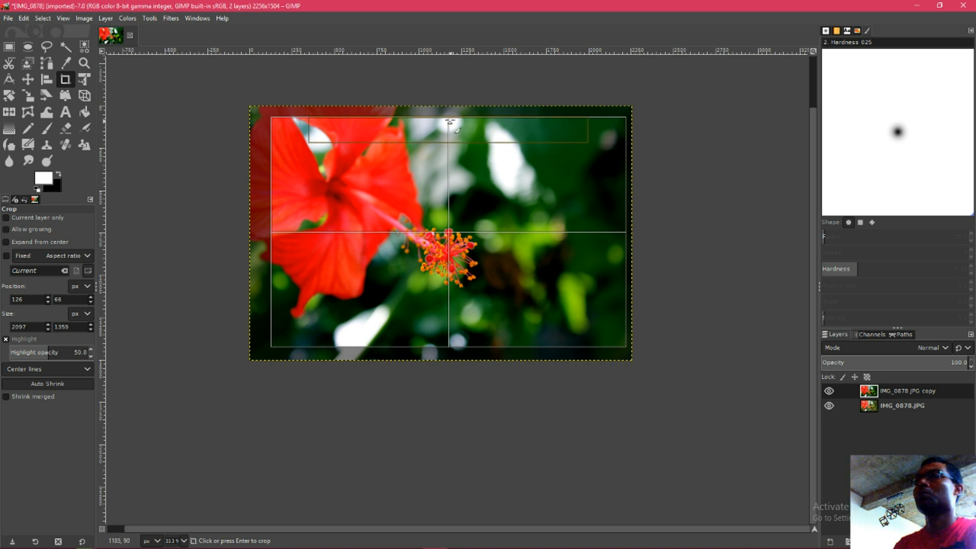
# Refine the crop frame's edges to about 2115 × 1365 px at position 78, 63, and crop the image to it
pyautogui.moveTo(450, 120)
pyautogui.mouseDown()
pyautogui.moveTo(450, 131)
pyautogui.moveTo(452, 110)
pyautogui.moveTo(456, 136)
pyautogui.moveTo(458, 119)
pyautogui.mouseUp()
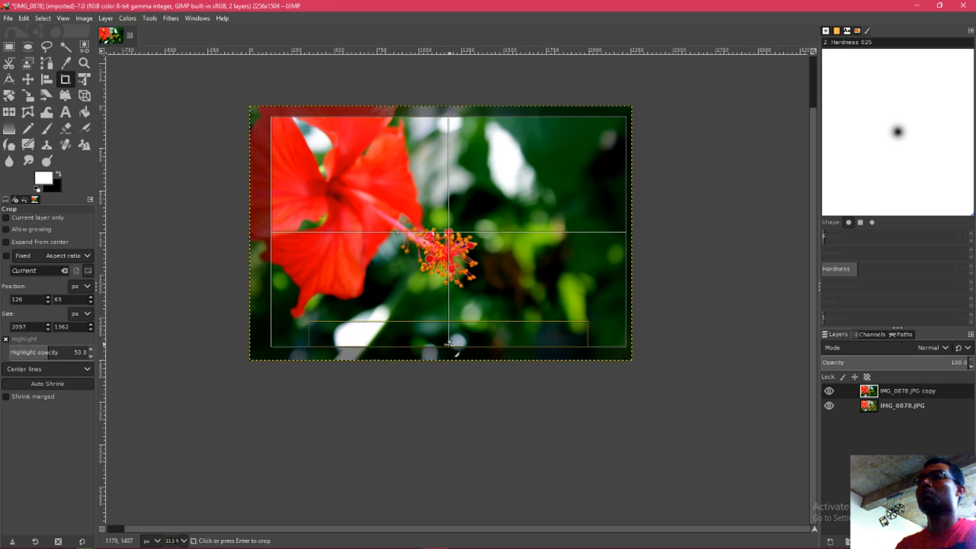
pyautogui.moveTo(449, 348); pyautogui.dragTo(450, 344)
pyautogui.moveTo(273, 231); pyautogui.dragTo(259, 230)
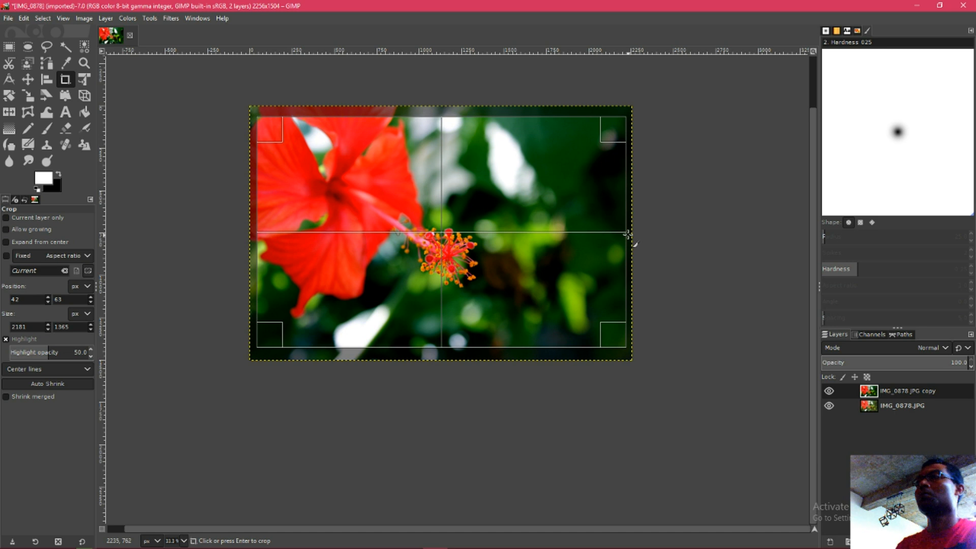
pyautogui.moveTo(626, 235); pyautogui.dragTo(619, 235)
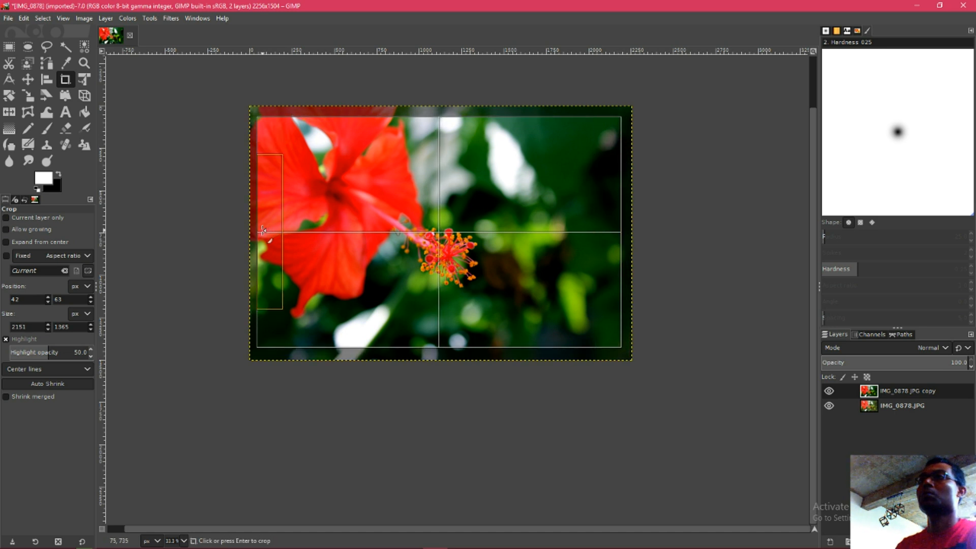
pyautogui.moveTo(261, 230); pyautogui.dragTo(267, 231)
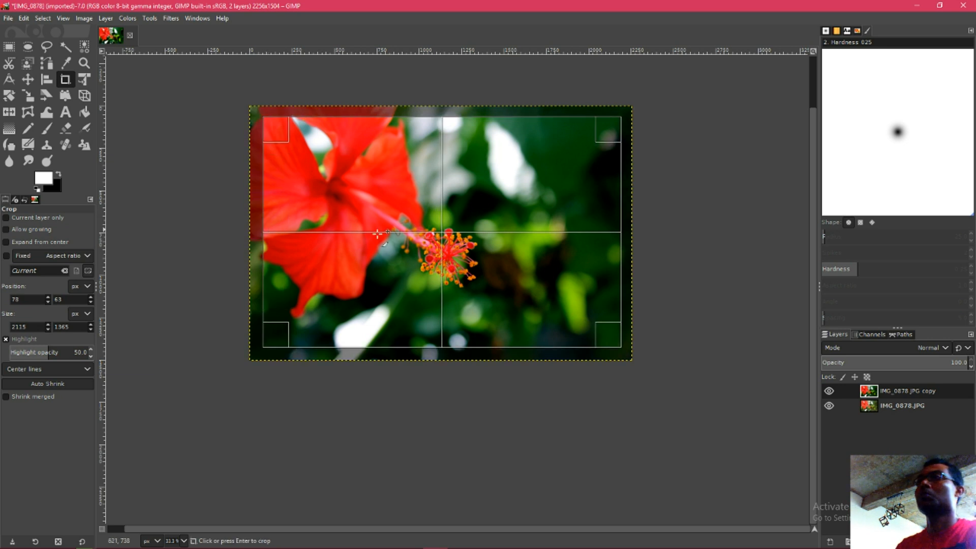
pyautogui.click(422, 240)
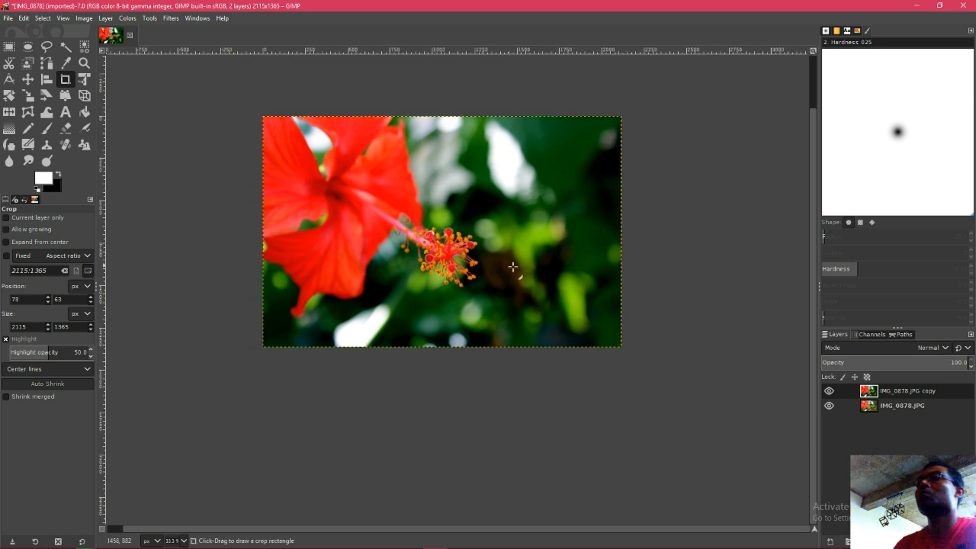
# Compare the framing before and after the crop by undoing and redoing it, and inspect the cropped flower up close and as a whole
pyautogui.scroll(1, 490, 272)
pyautogui.moveTo(468, 241); pyautogui.dragTo(530, 297)
pyautogui.scroll(-1, 530, 296)
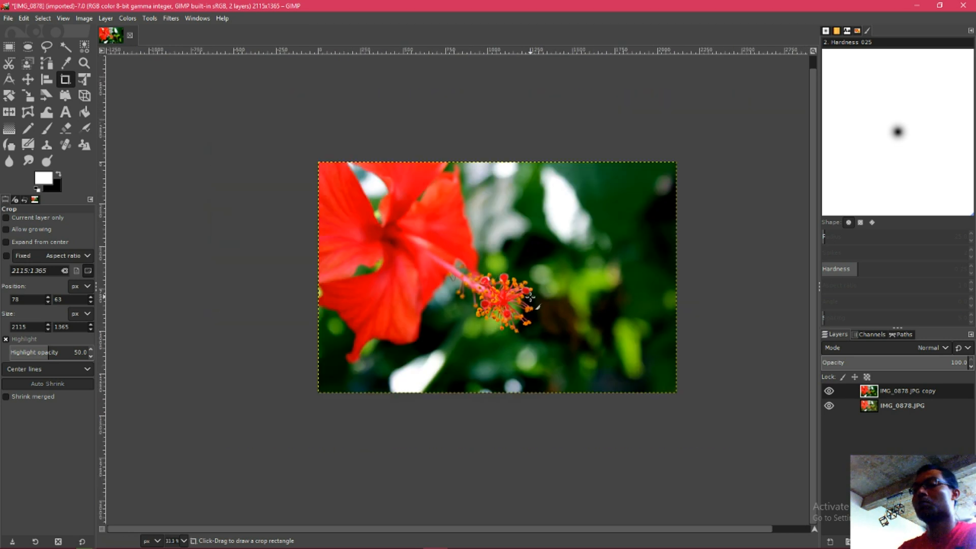
pyautogui.hotkey('ctrl', 'z')
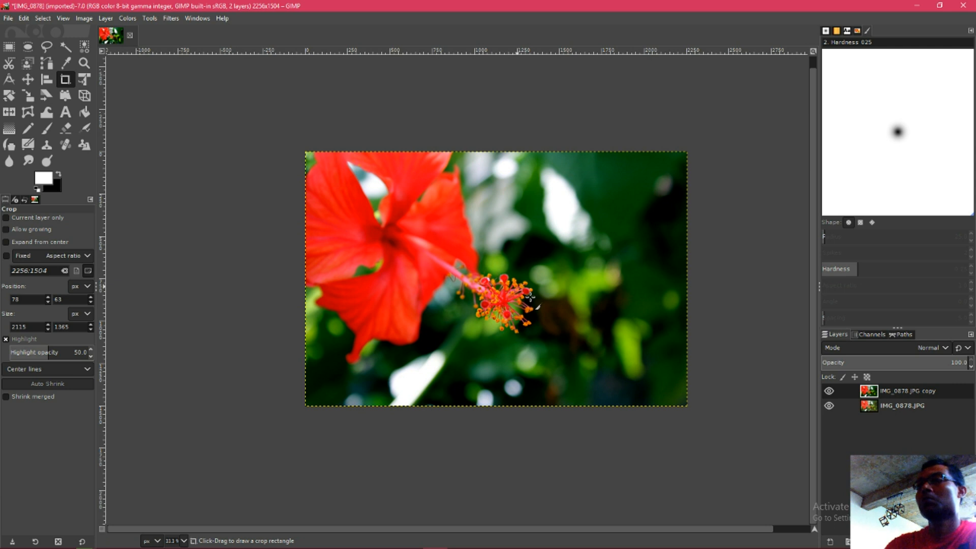
pyautogui.hotkey('ctrl', 'y')
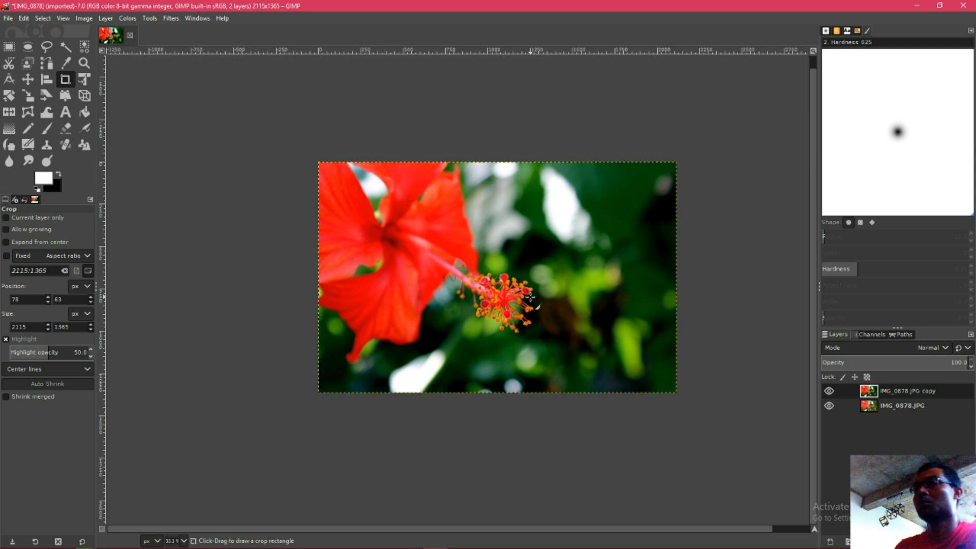
pyautogui.hotkey('ctrl', 'z')
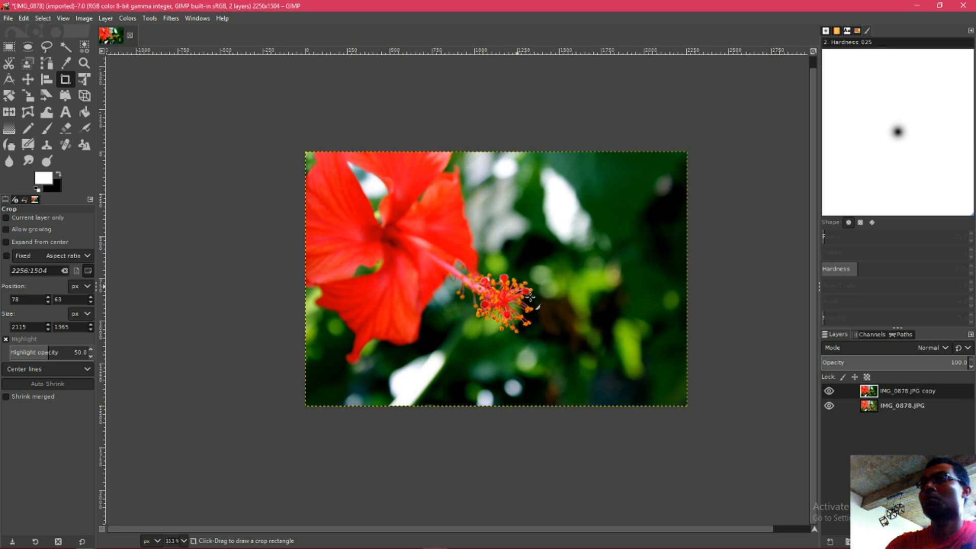
pyautogui.hotkey('ctrl', 'y')
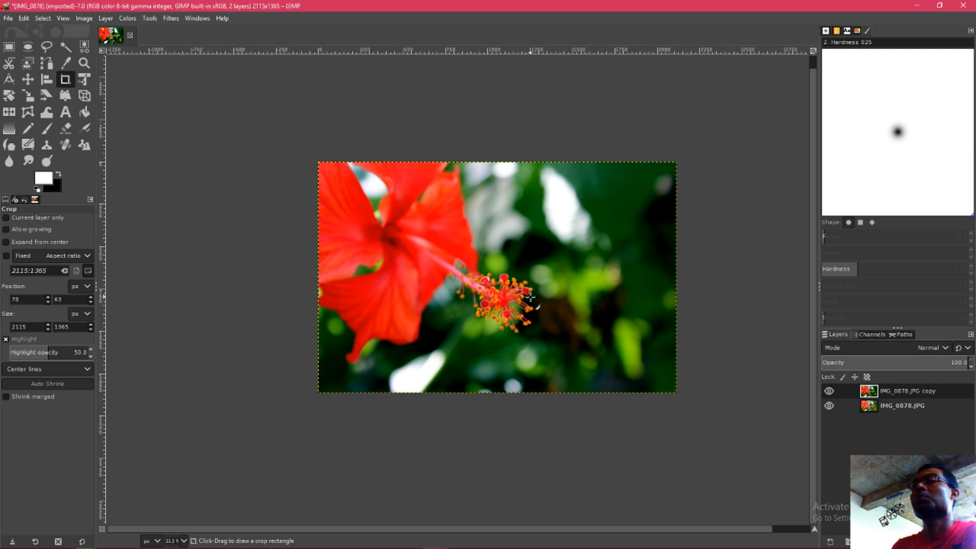
pyautogui.scroll(1, 504, 319)
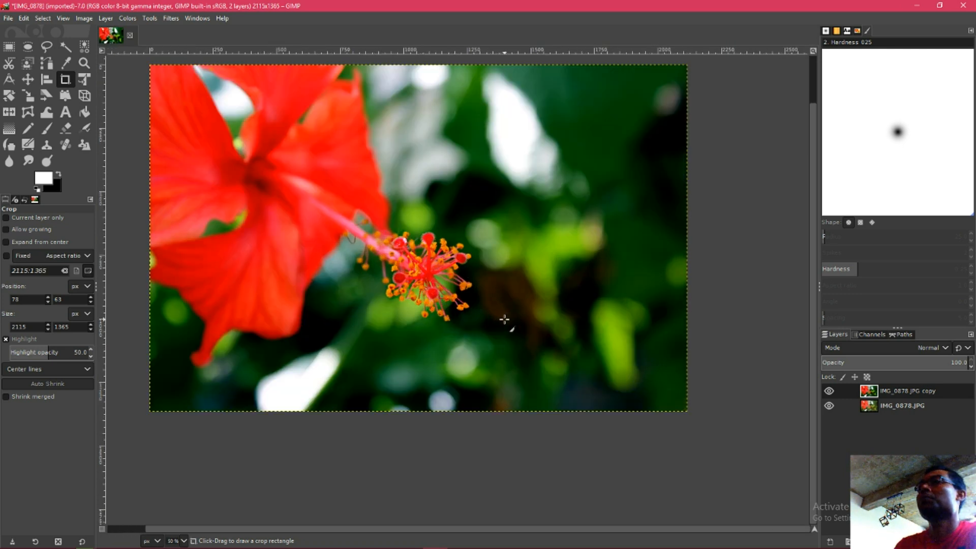
pyautogui.scroll(1, 503, 322)
pyautogui.scroll(-2, 503, 320)
pyautogui.scroll(2, 545, 337)
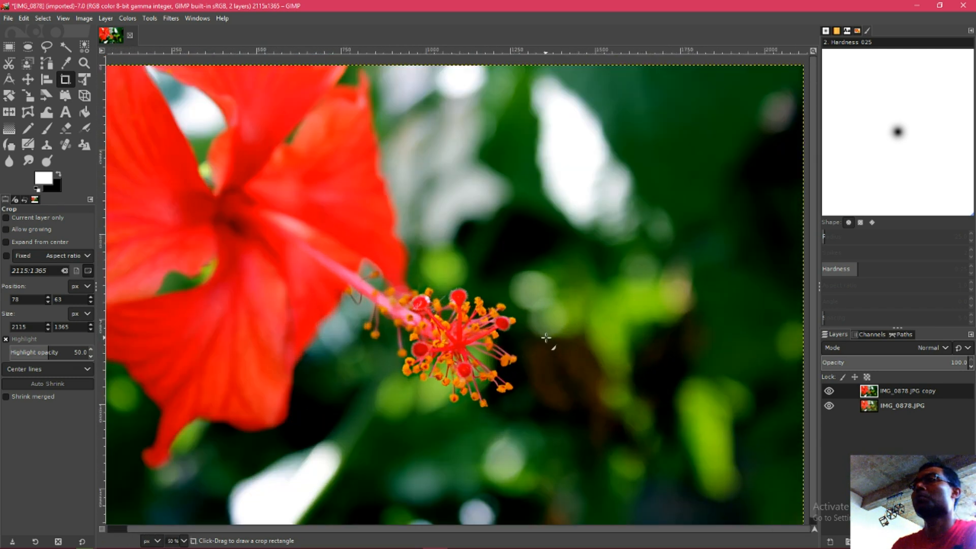
pyautogui.scroll(-2, 546, 338)
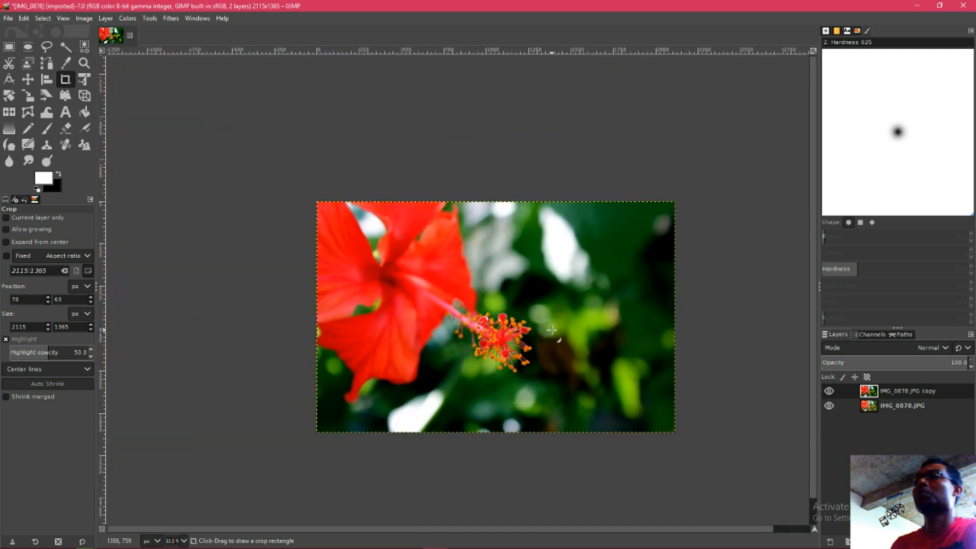
# Look through the Red, Alpha and Value channels of the Curves adjustment for the edited layer, and close it without changes
pyautogui.click(127, 18)
pyautogui.click(165, 139)
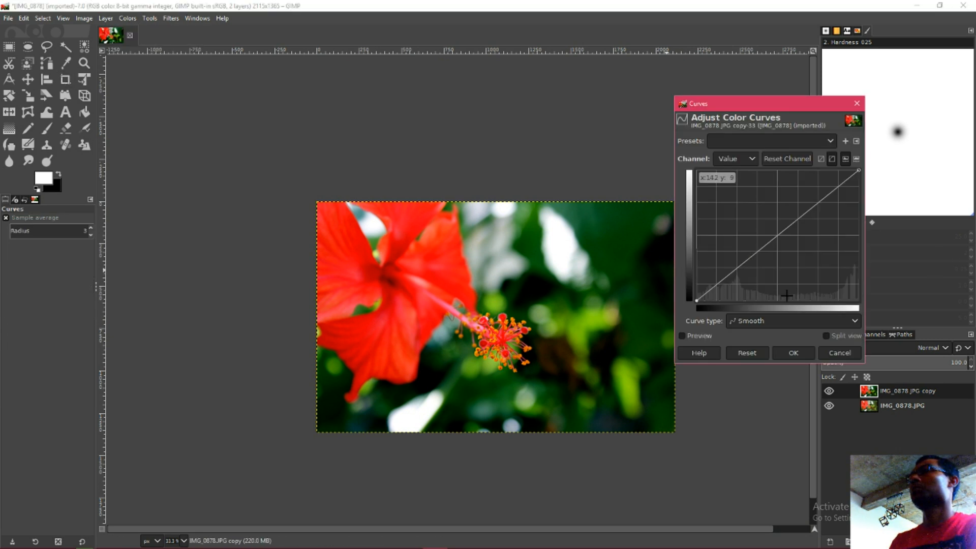
pyautogui.click(749, 157)
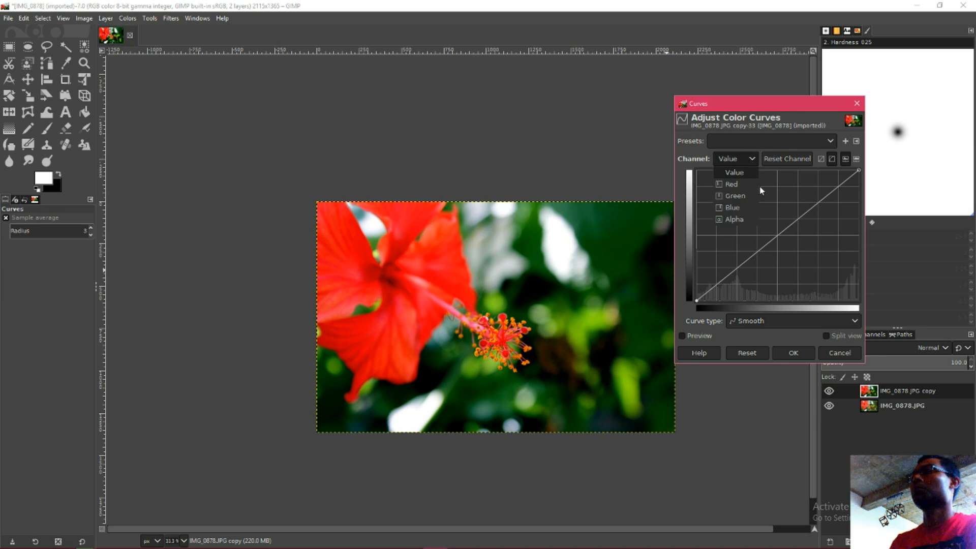
pyautogui.click(738, 183)
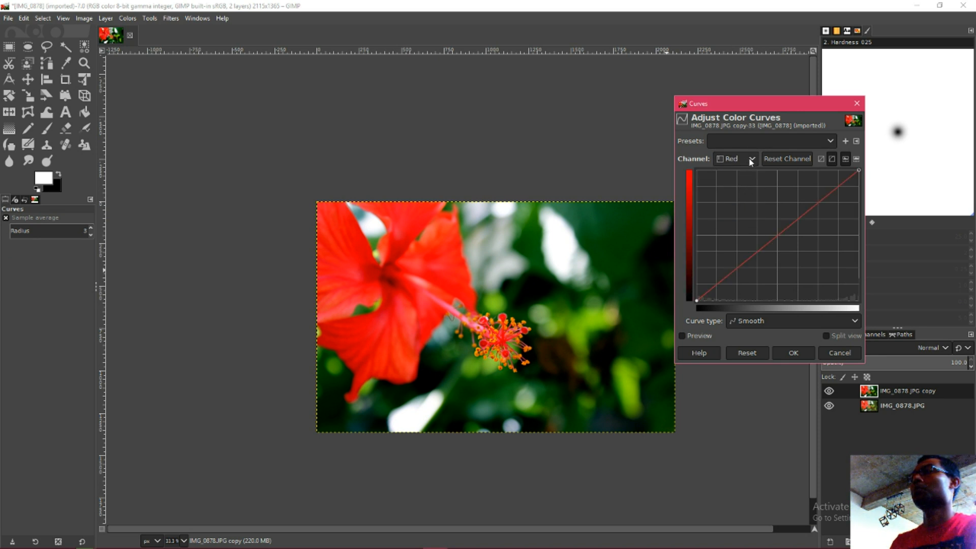
pyautogui.click(737, 158)
pyautogui.click(737, 220)
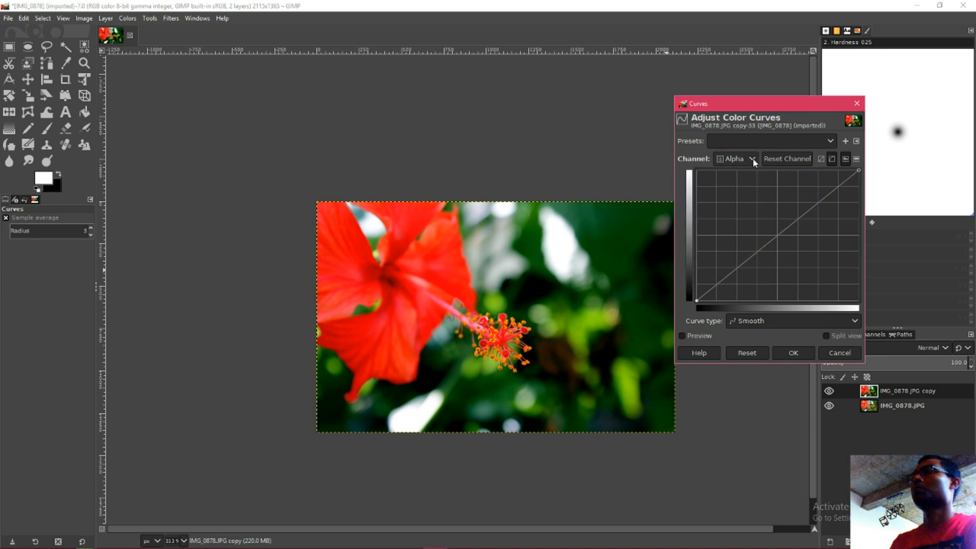
pyautogui.click(740, 158)
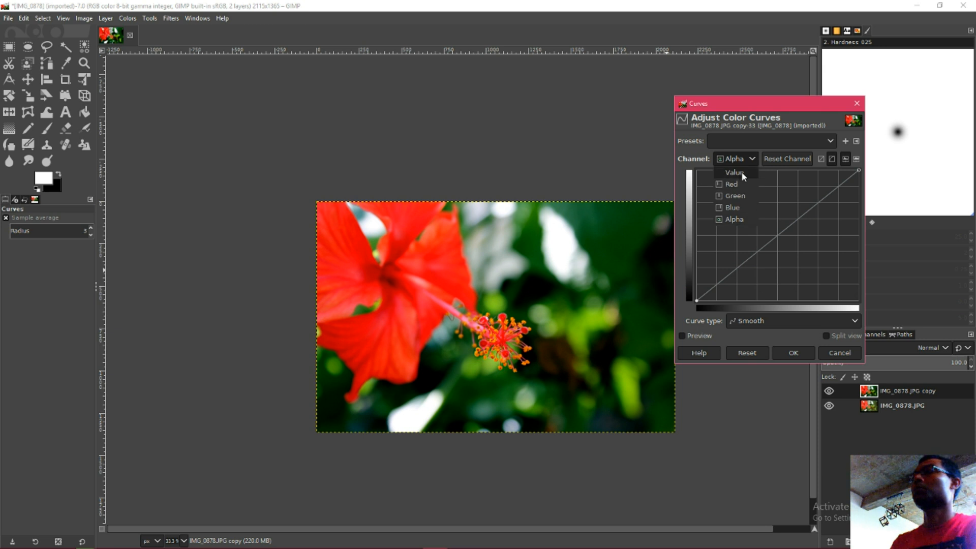
pyautogui.click(741, 172)
pyautogui.click(857, 103)
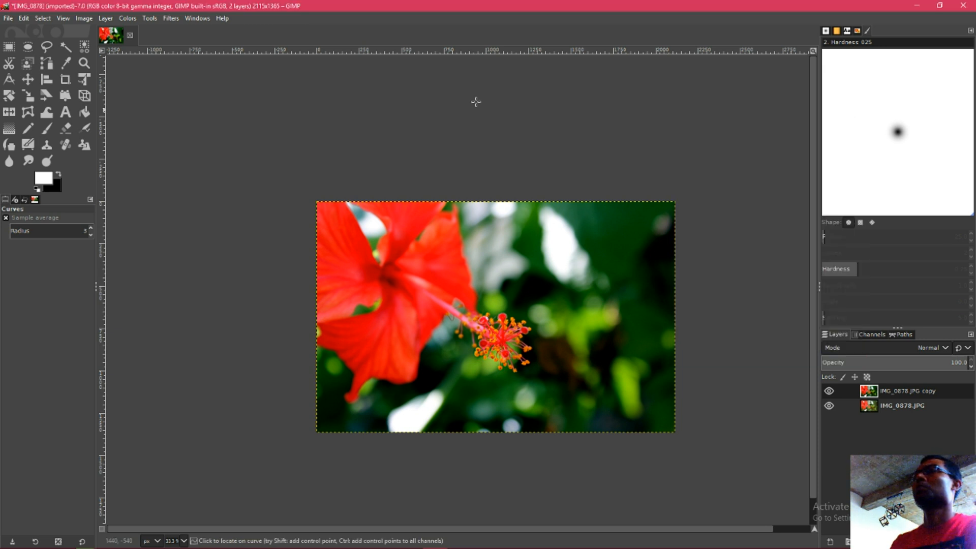
# Try the automatic Equalize color correction on the IMG_0878.JPG copy layer and undo it
pyautogui.click(127, 18)
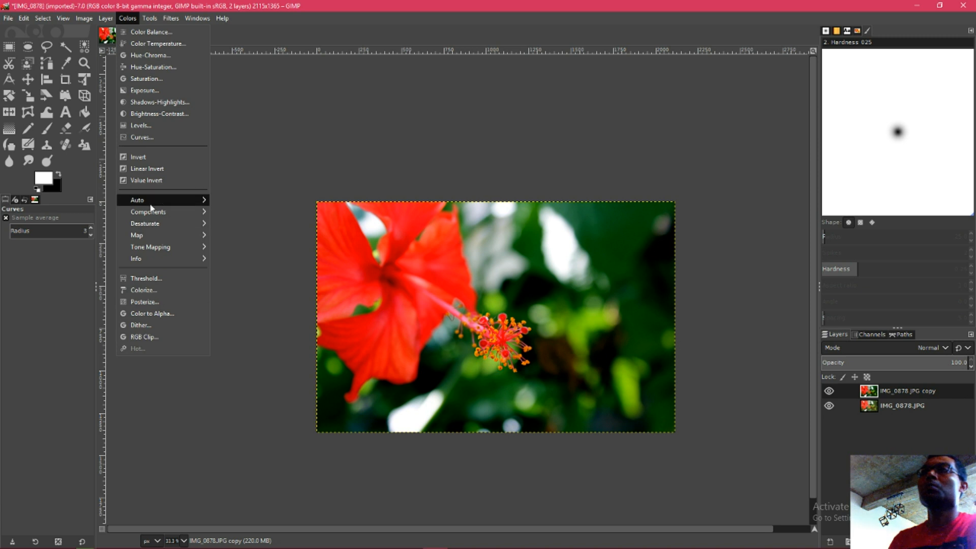
pyautogui.moveTo(151, 200)
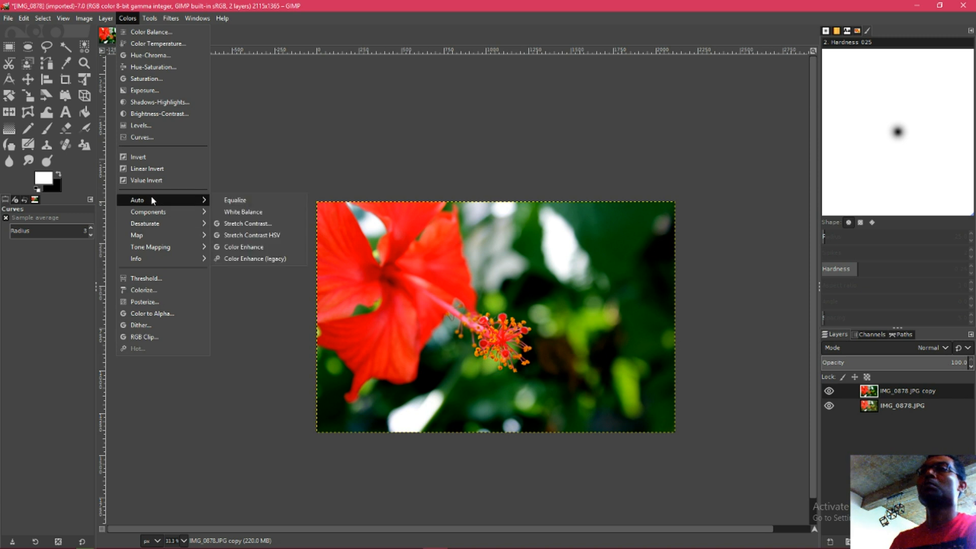
pyautogui.click(234, 199)
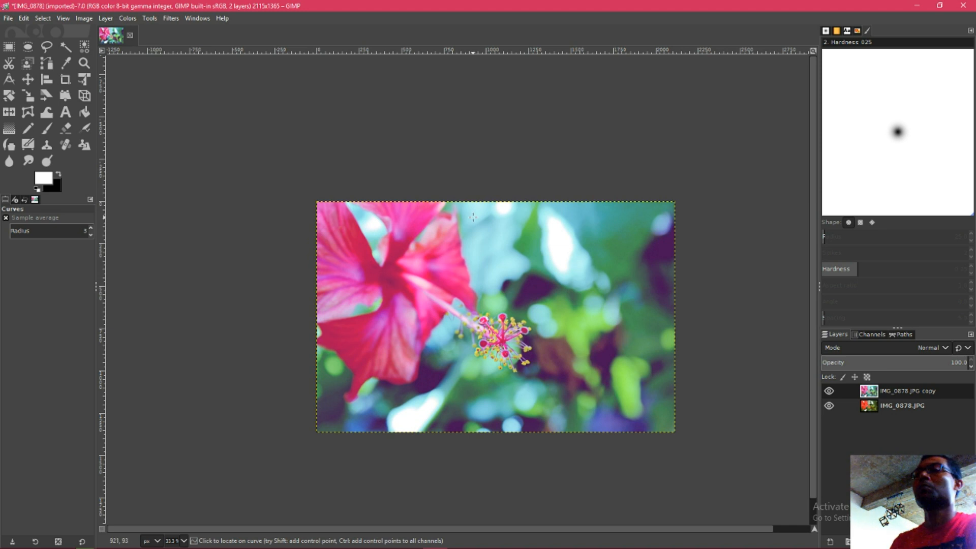
pyautogui.hotkey('ctrl', 'z')
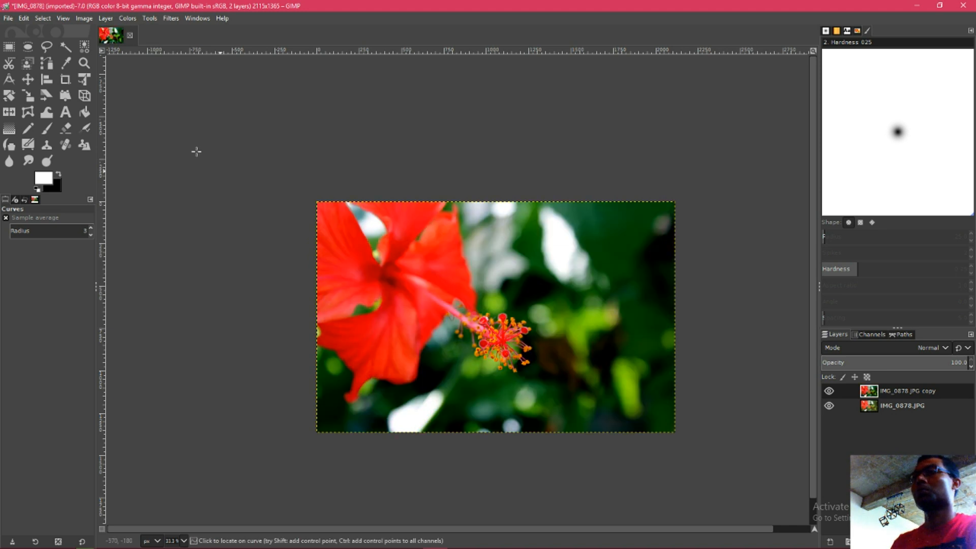
pyautogui.click(126, 18)
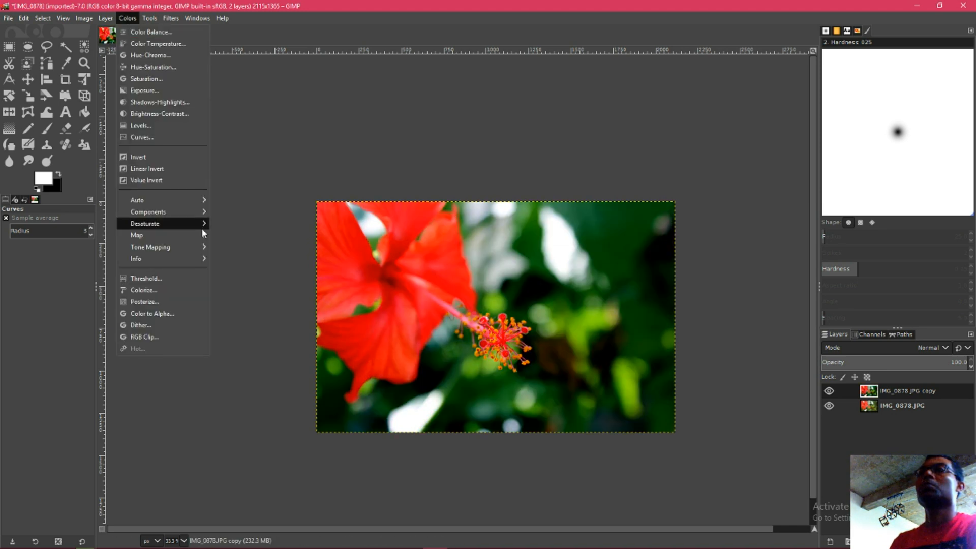
pyautogui.moveTo(188, 211)
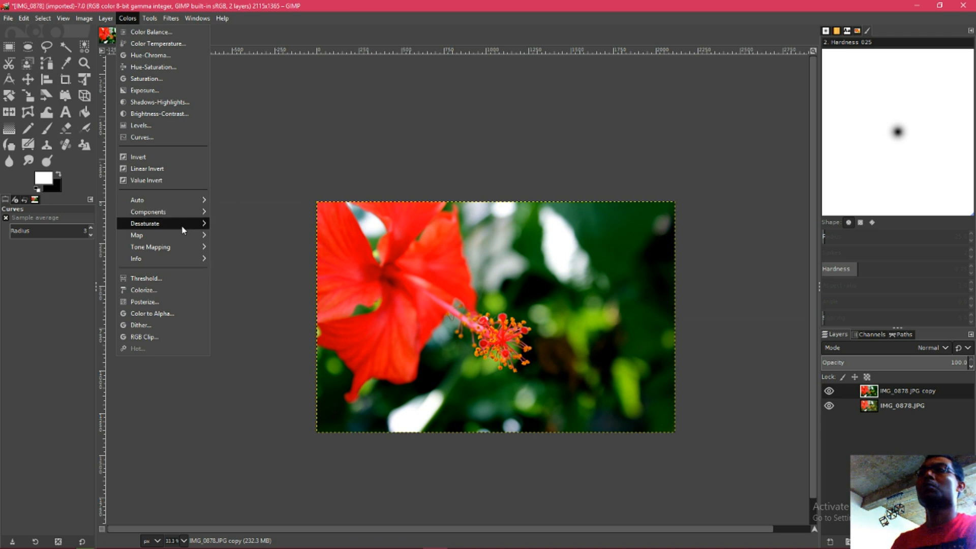
pyautogui.moveTo(178, 234)
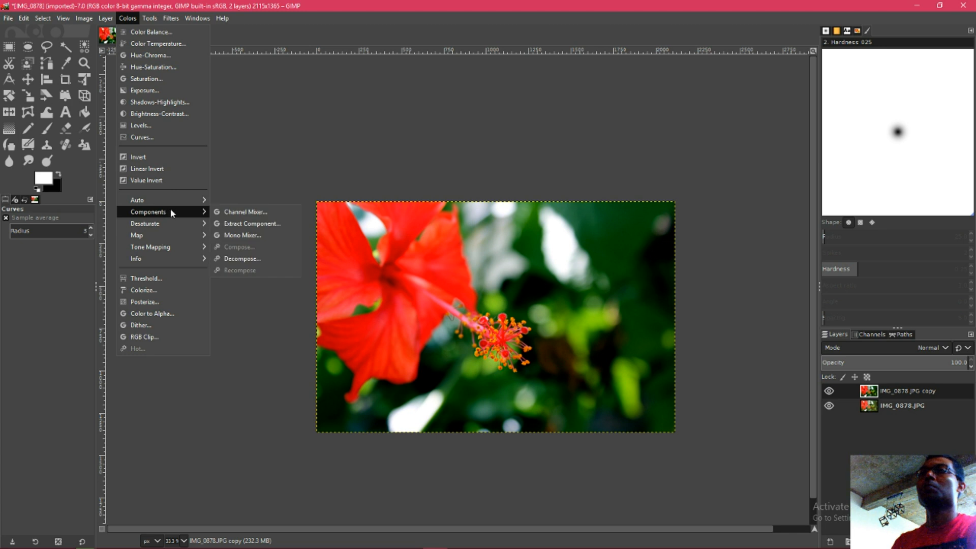
pyautogui.click(244, 212)
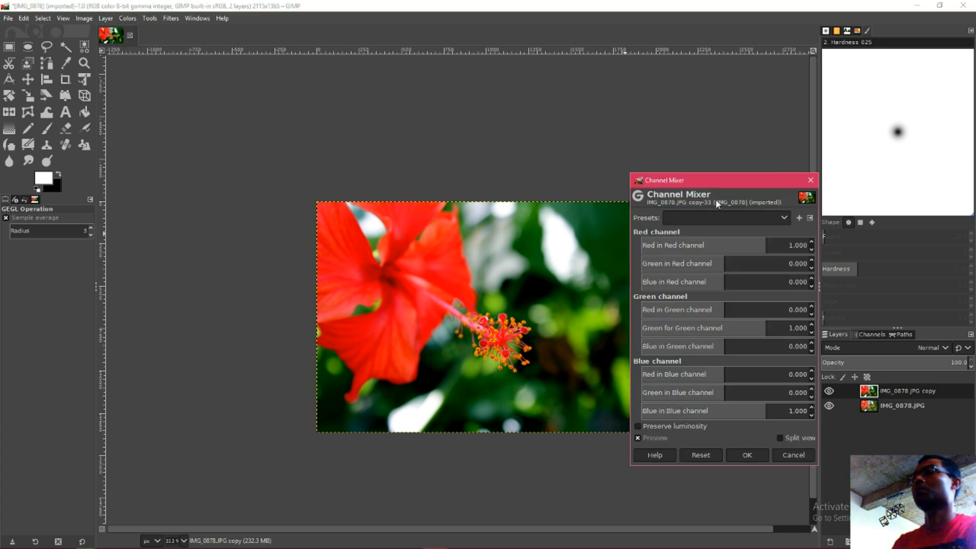
pyautogui.click(812, 181)
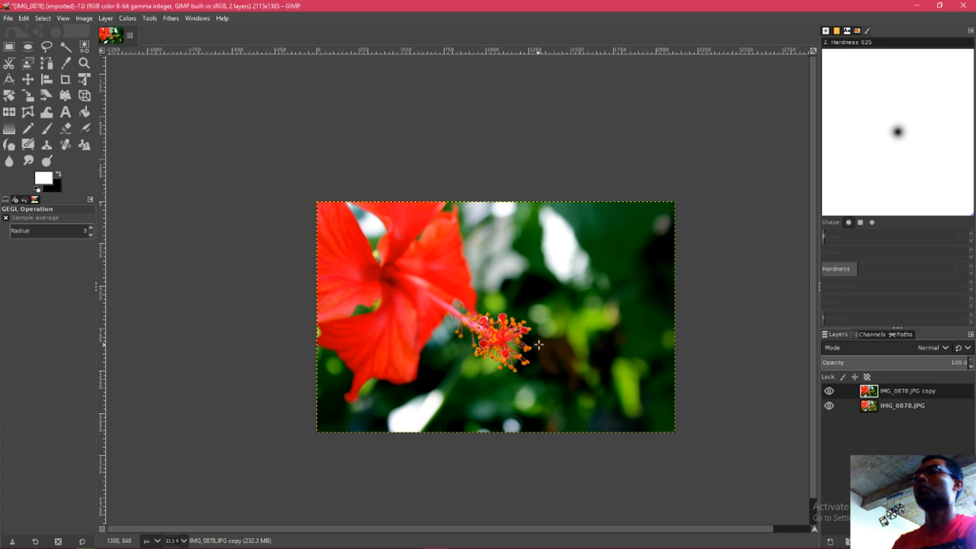
# View the Levels adjustment for the IMG_0878.JPG copy layer, close it without changes, and inspect the flower up close and as a whole
pyautogui.click(131, 24)
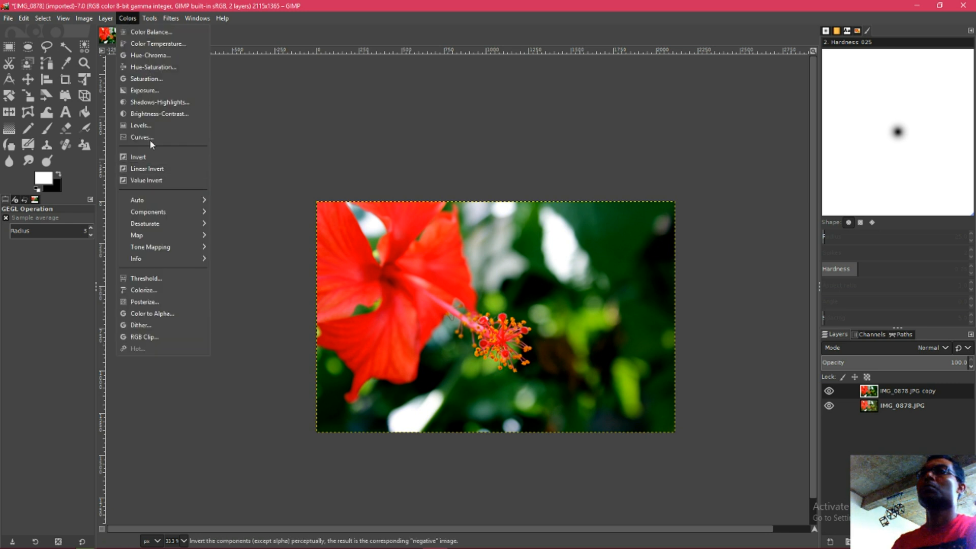
pyautogui.click(145, 125)
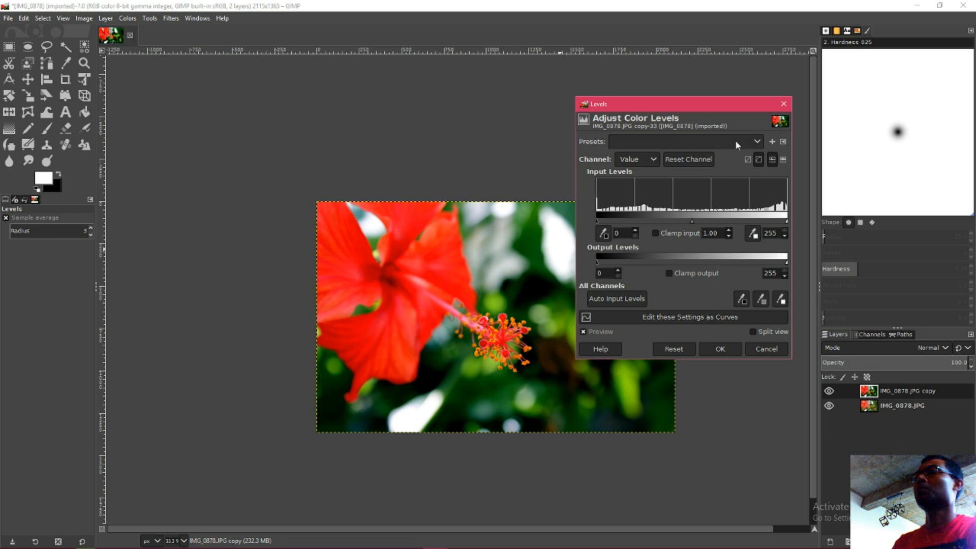
pyautogui.click(786, 105)
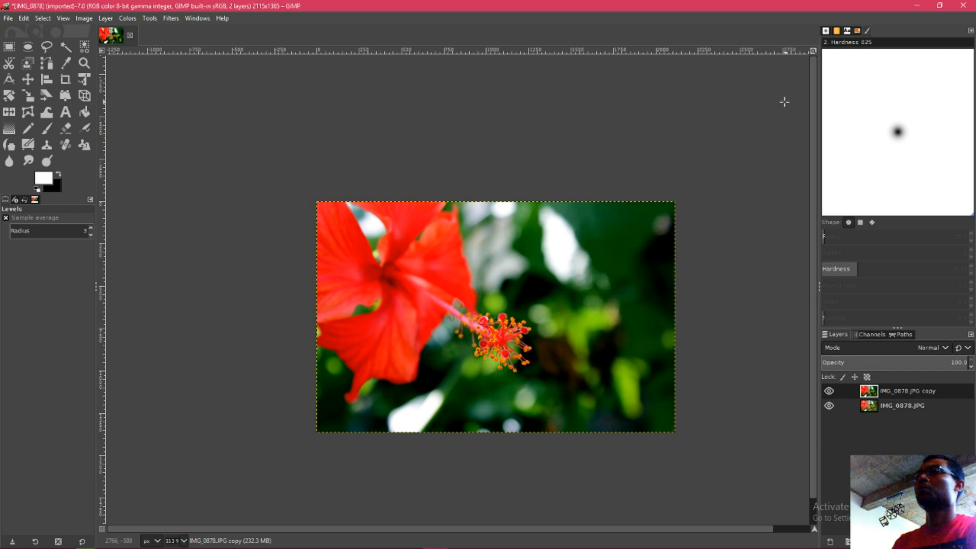
pyautogui.keyDown('ctrl'); pyautogui.scroll(2, 499, 321); pyautogui.keyUp('ctrl')
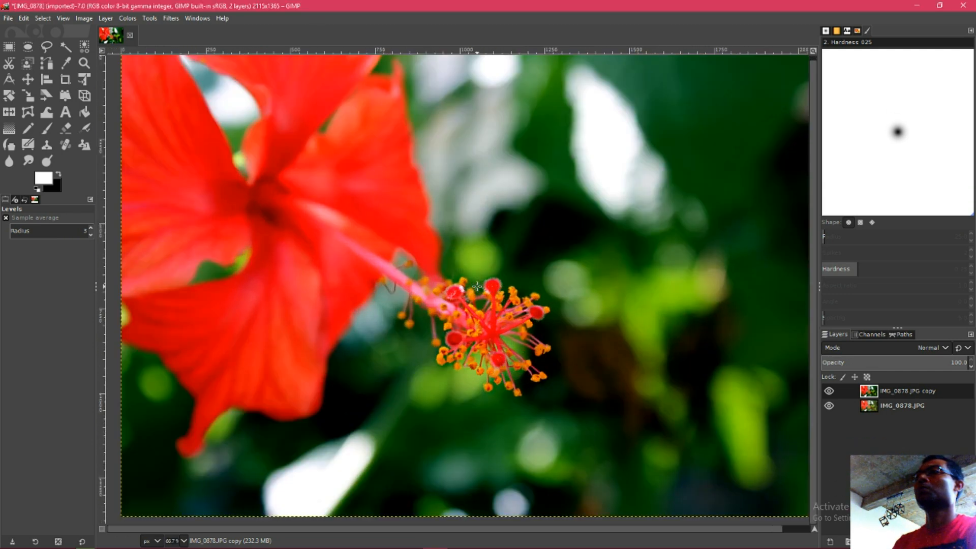
pyautogui.keyDown('ctrl'); pyautogui.scroll(-2, 476, 286); pyautogui.keyUp('ctrl')
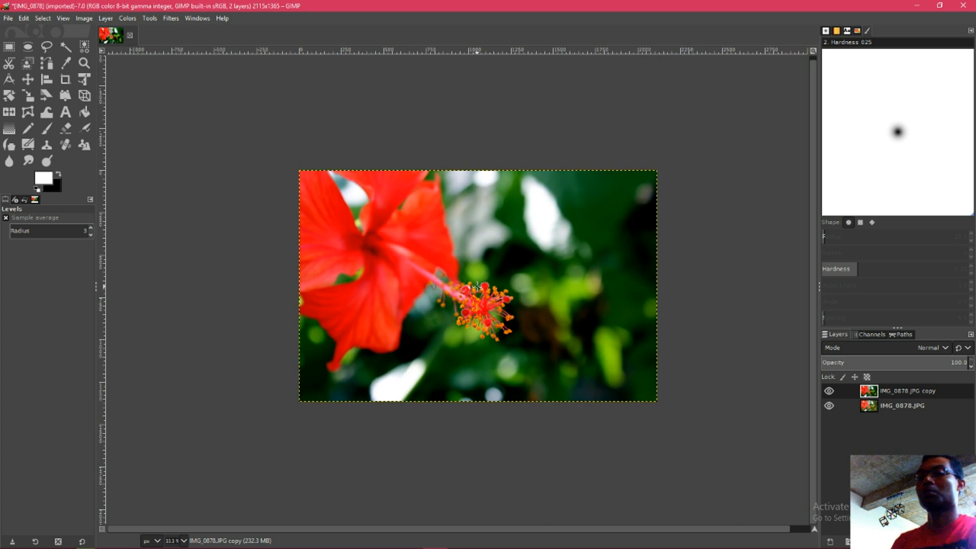
# Export the edited photo to the nikon folder as "edit IMG_0878.JPG" in JPEG format at quality 97
pyautogui.hotkey('ctrl', 'shift', 'e')
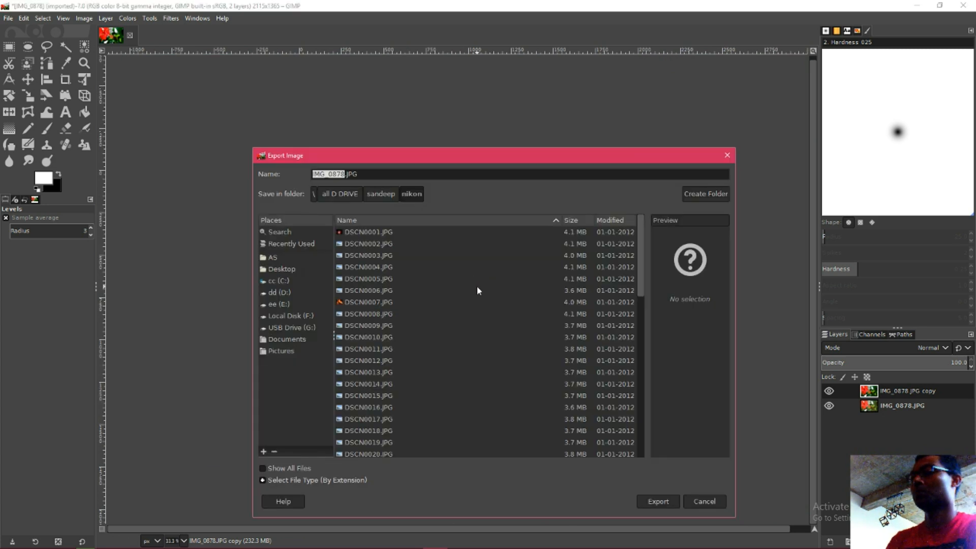
pyautogui.press('Left')
pyautogui.write('edit')
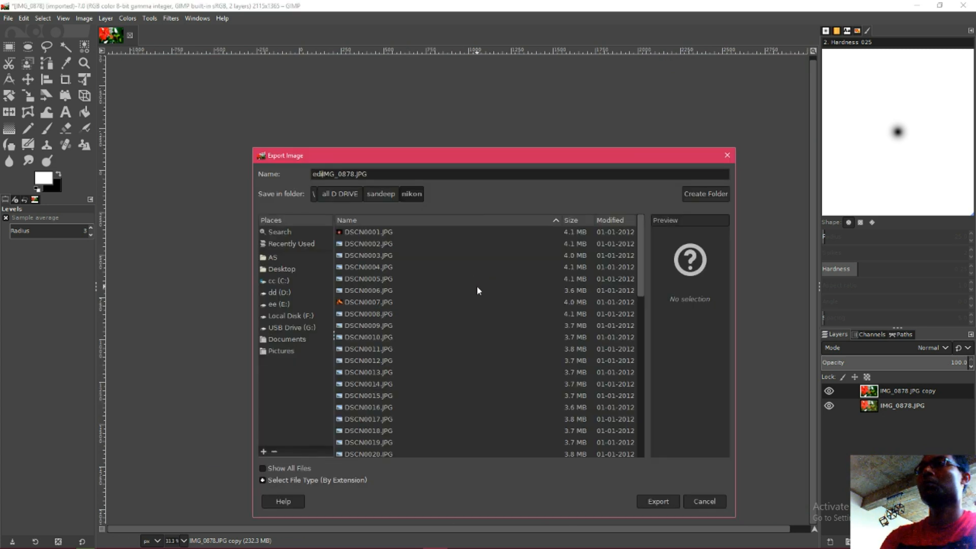
pyautogui.press('Return')
pyautogui.press('Return')
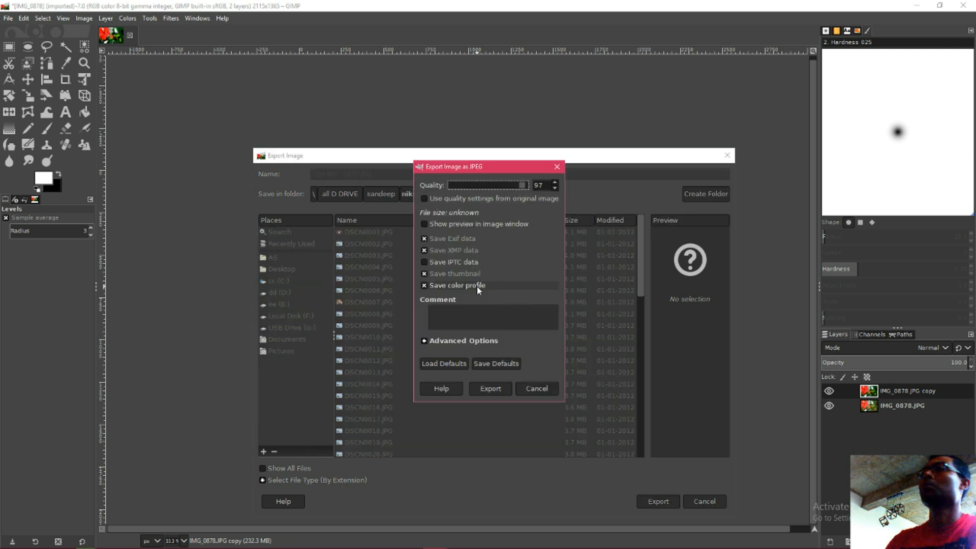
pyautogui.click(497, 389)
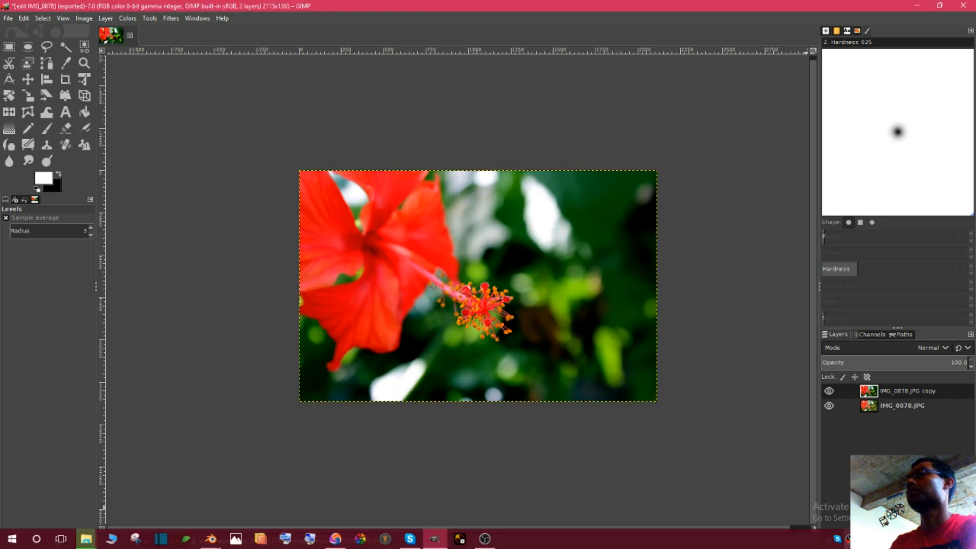